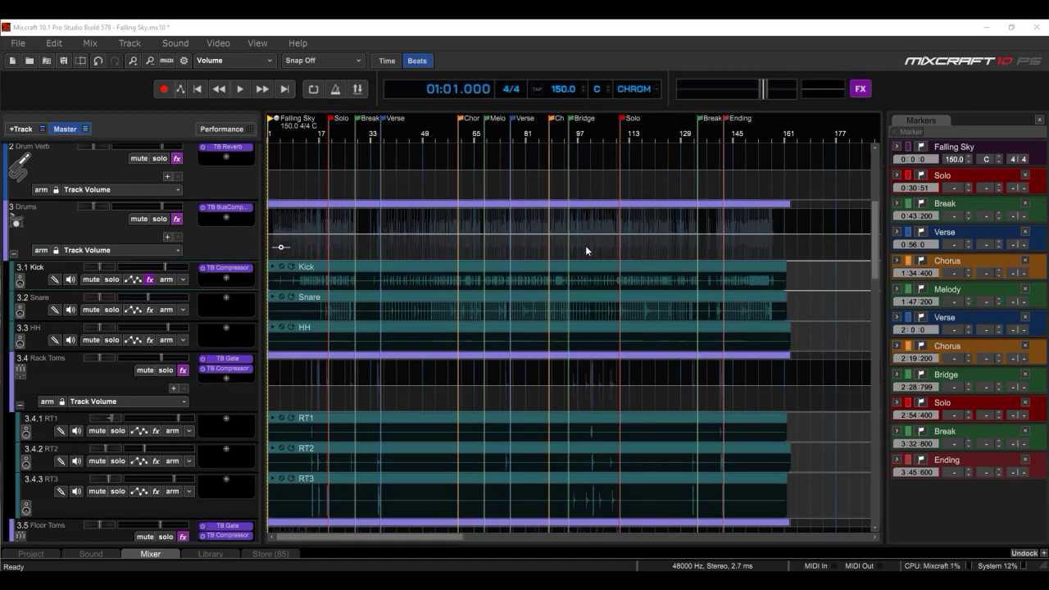
Show the docked Mixer and slightly enlarge its area over the track timeline
left_click(129, 554)
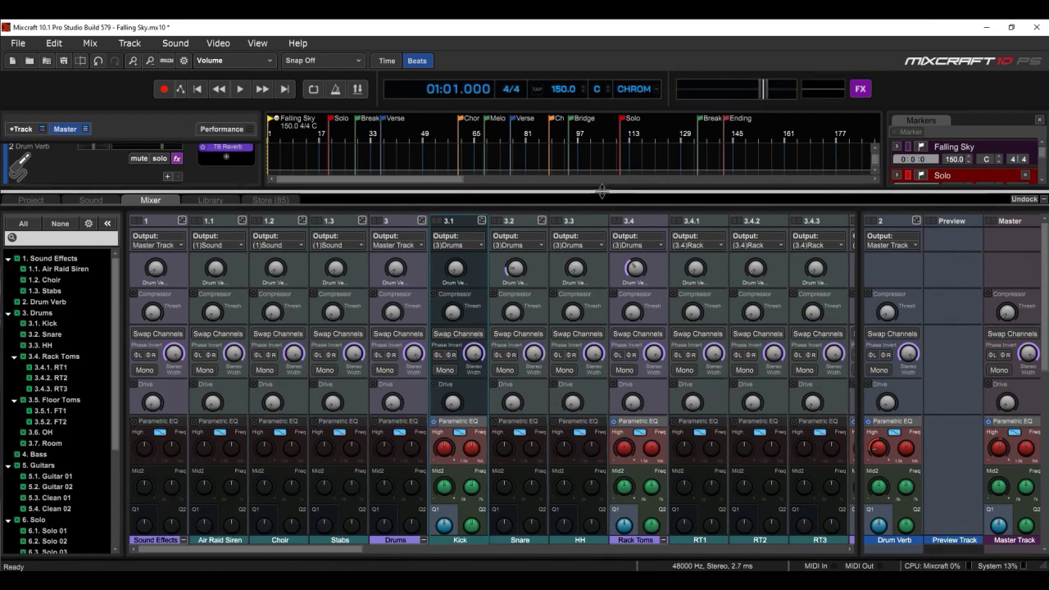
mouse_move(599, 195)
left_mouse_down()
mouse_move(610, 378)
mouse_move(609, 195)
left_mouse_up()
left_click(591, 123)
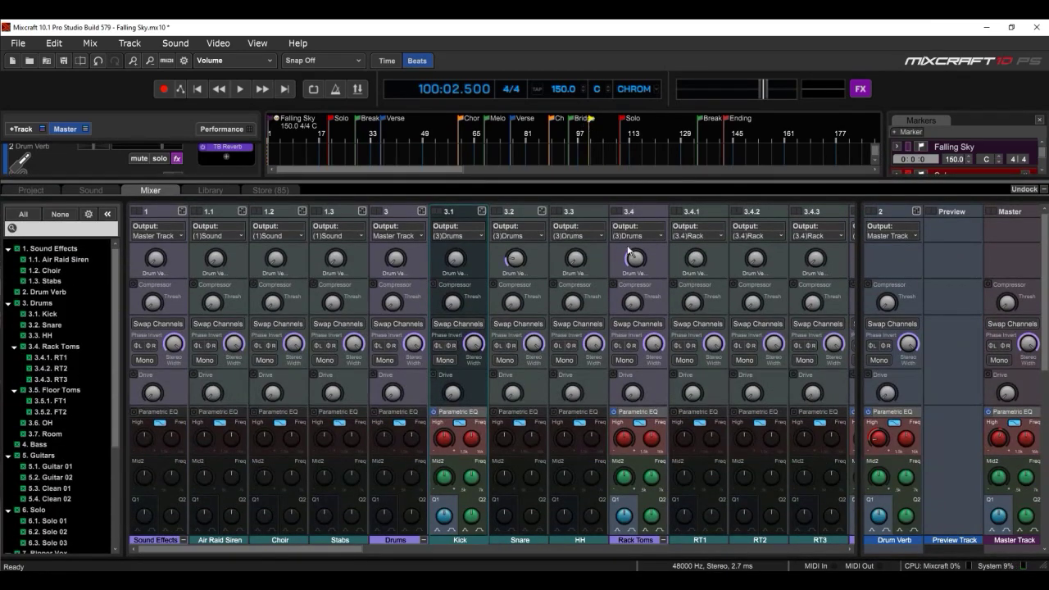
Undock the details area into its own window, dock it back and collapse it
left_click(1025, 189)
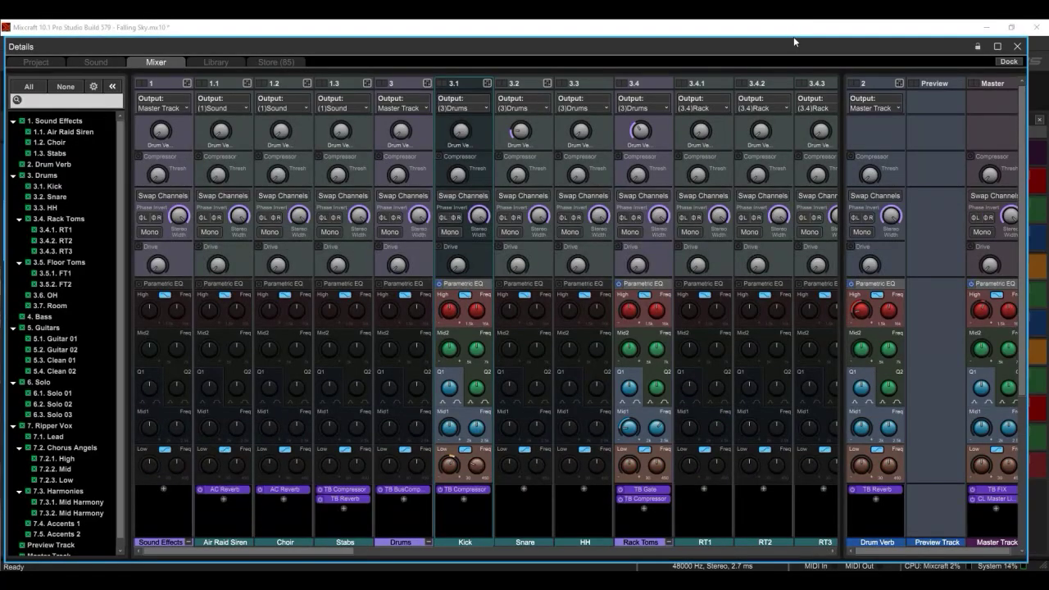
right_click(160, 64)
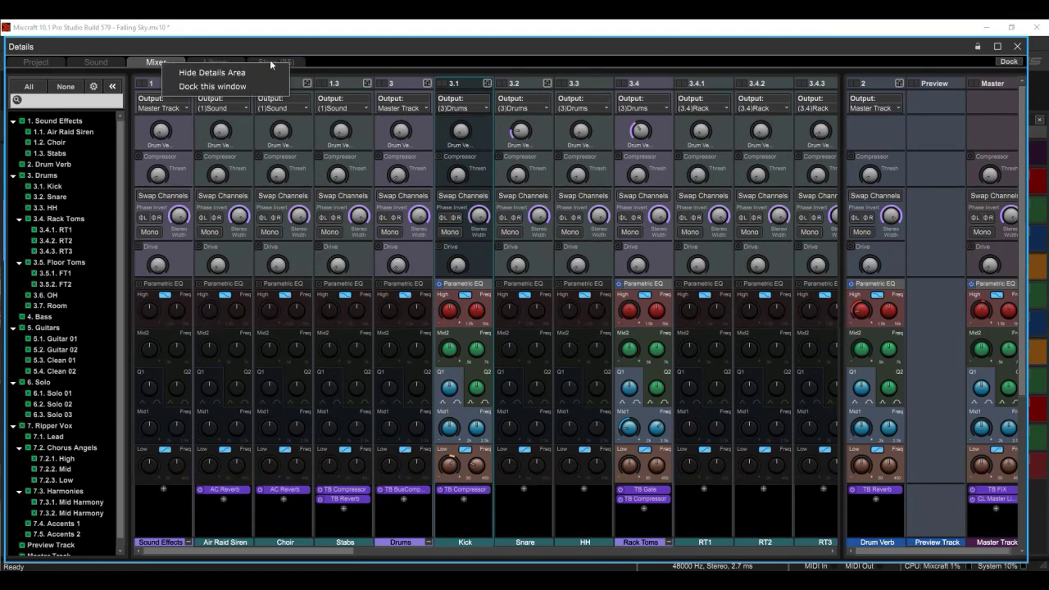
left_click(1009, 62)
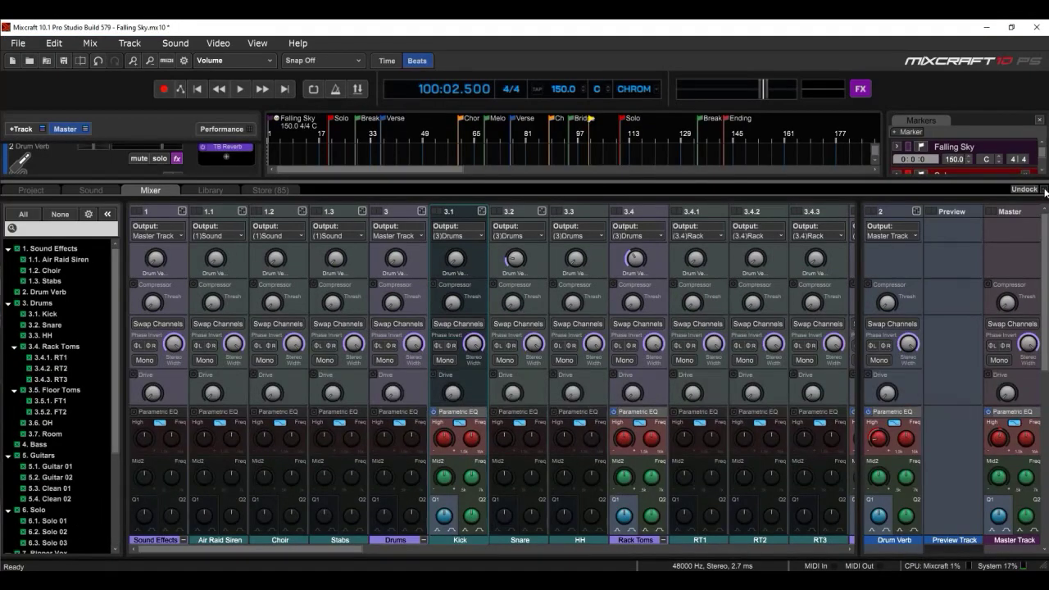
left_click(1044, 189)
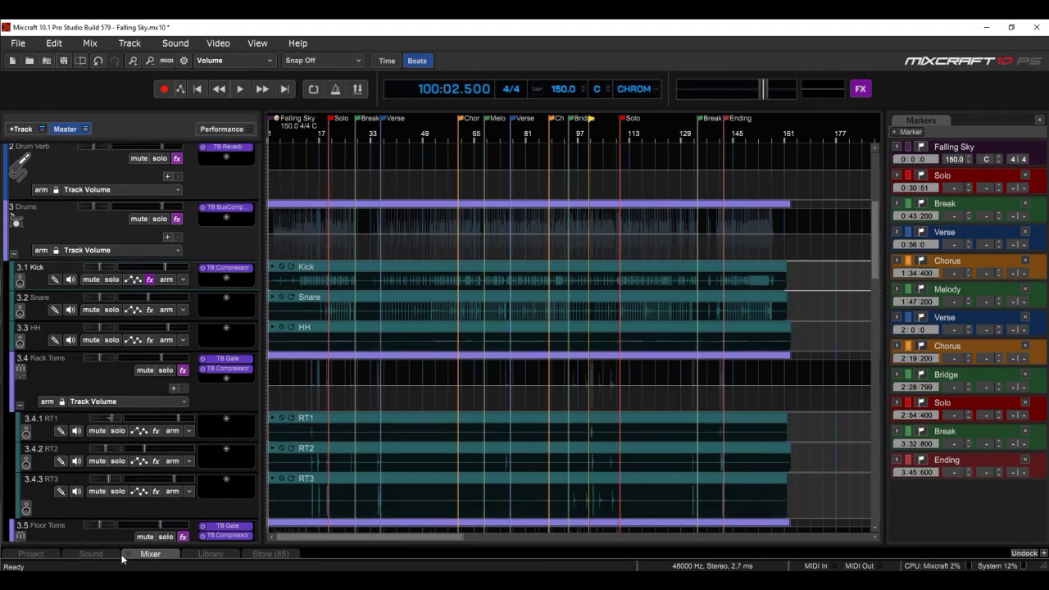
Detach only the Mixer into a floating window and enlarge it to nearly fill the screen
left_click_drag(125, 557, 116, 42)
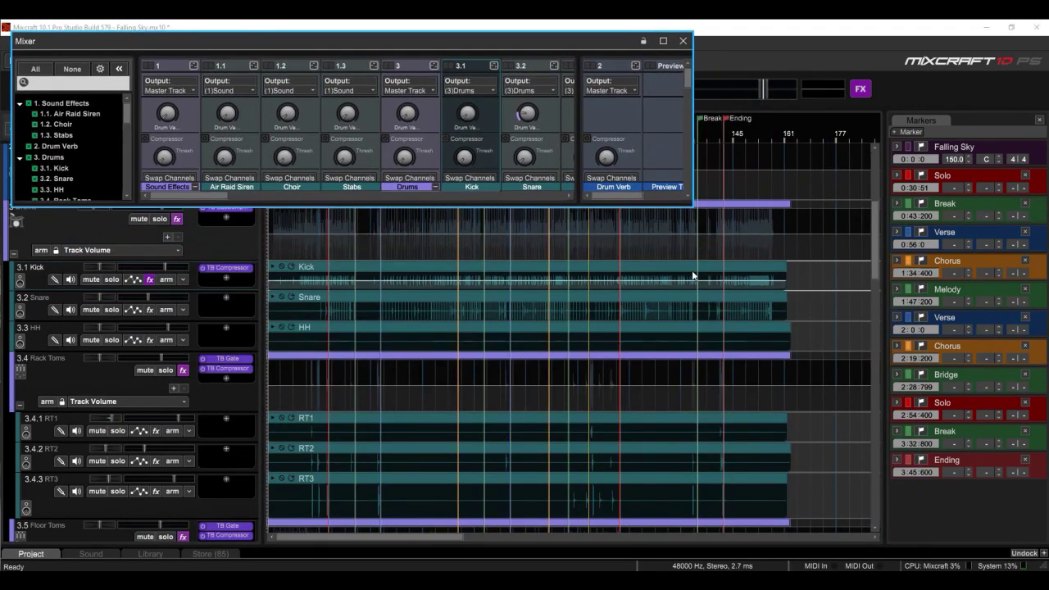
left_click_drag(692, 205, 1034, 551)
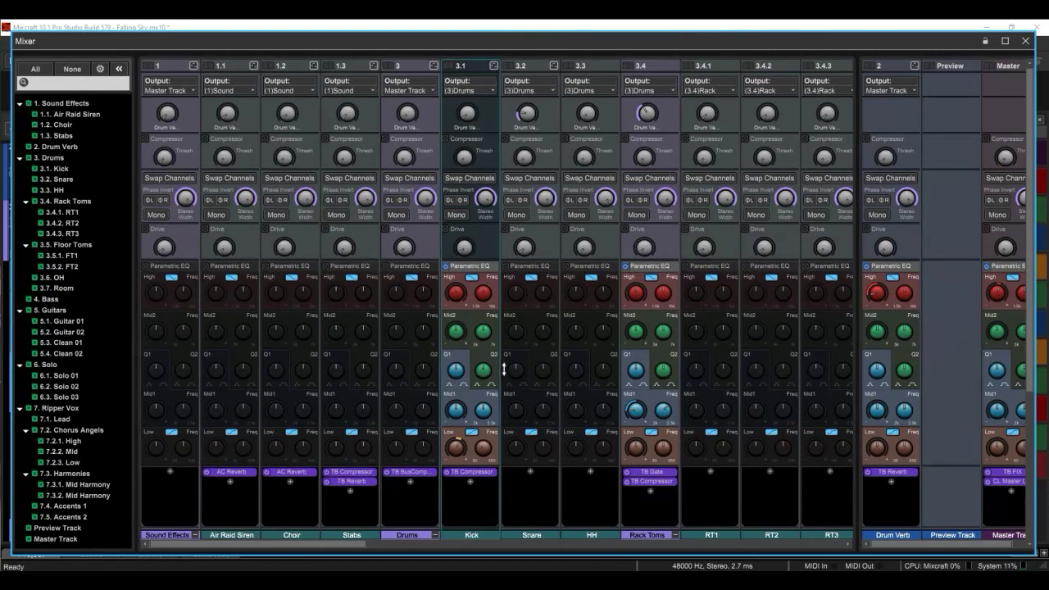
left_click(66, 125)
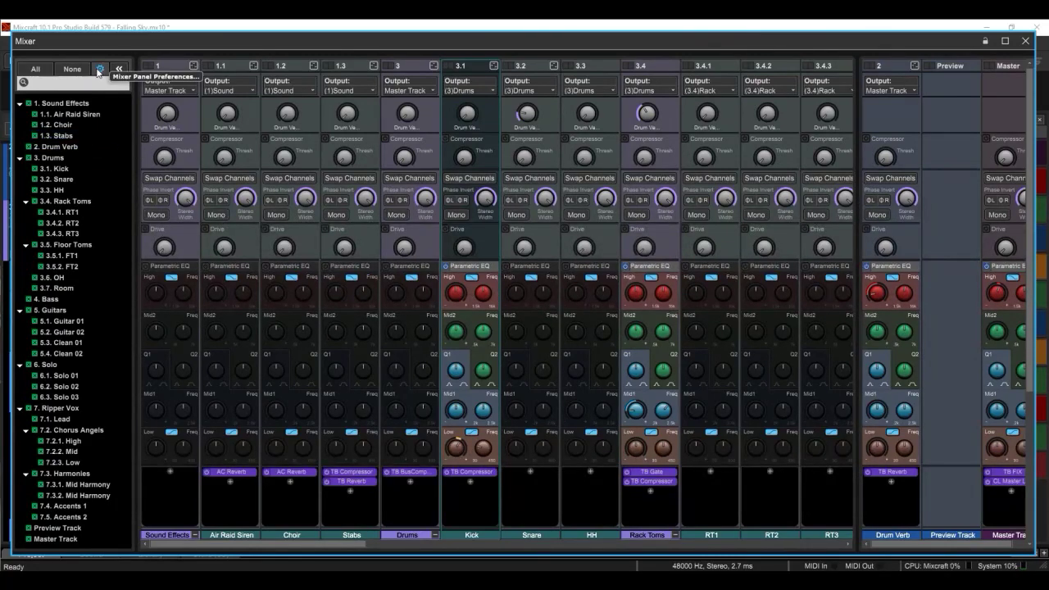
In the Mixer Panel Preferences, hide the Compressor panel and show it again
left_click(100, 70)
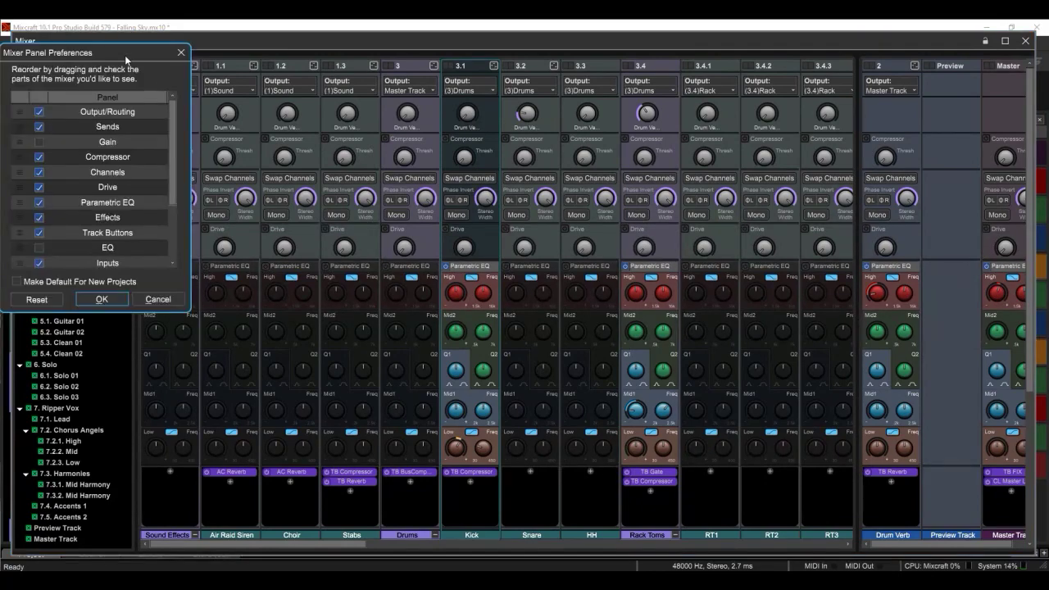
left_click_drag(125, 59, 573, 147)
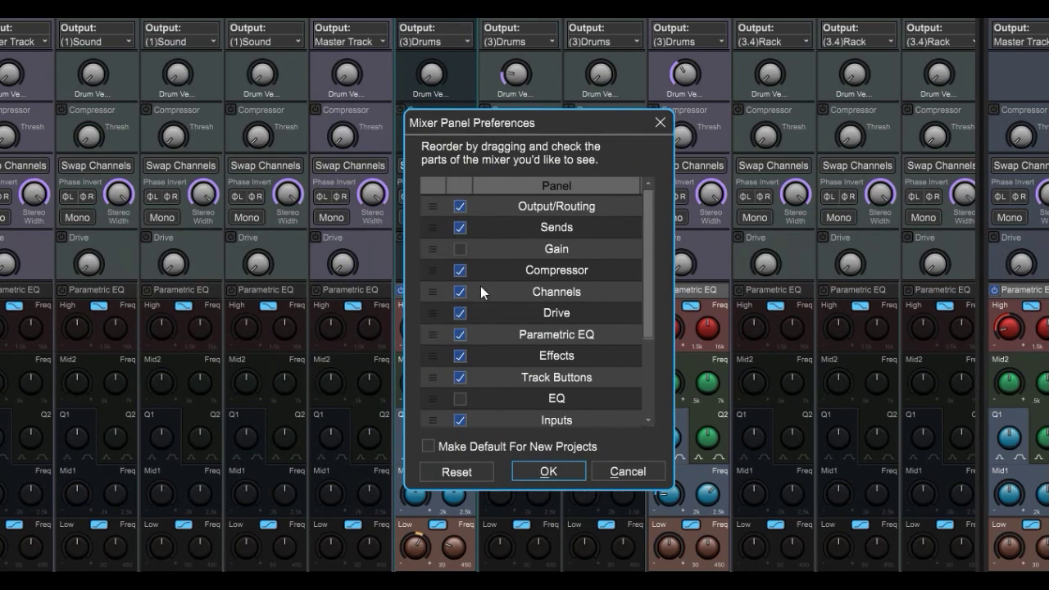
left_click(460, 271)
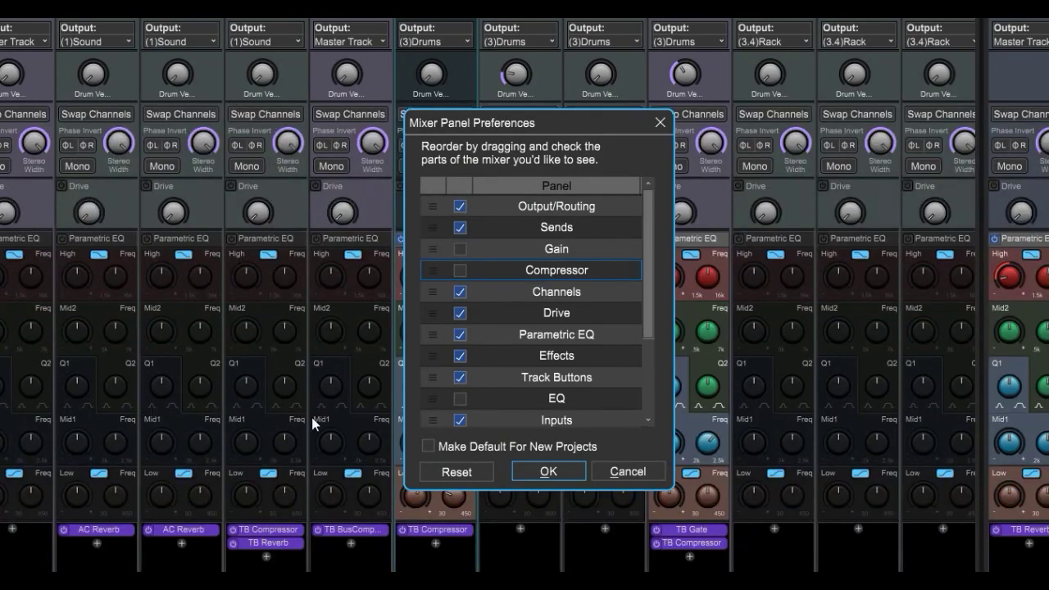
left_click(460, 271)
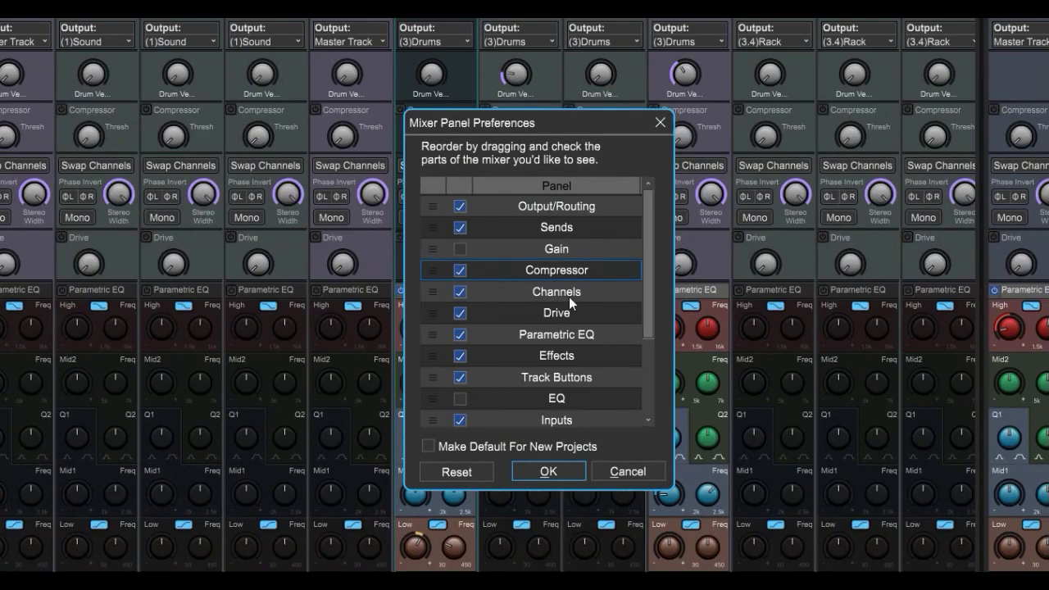
Try the simple EQ panel instead of Parametric EQ, and restore the Parametric EQ panel
scroll(569, 296, "down", 1)
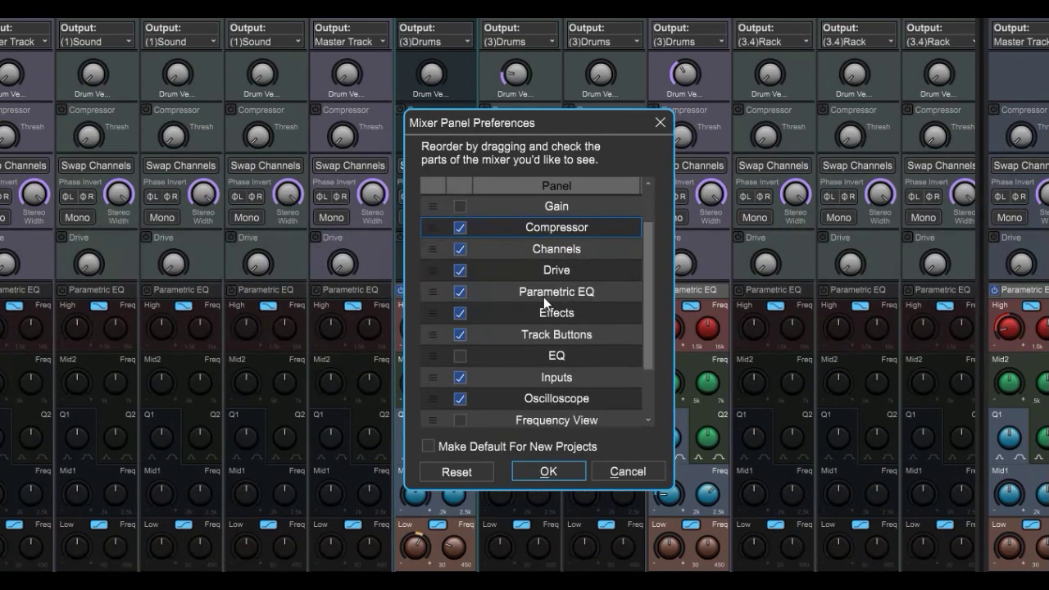
left_click(462, 293)
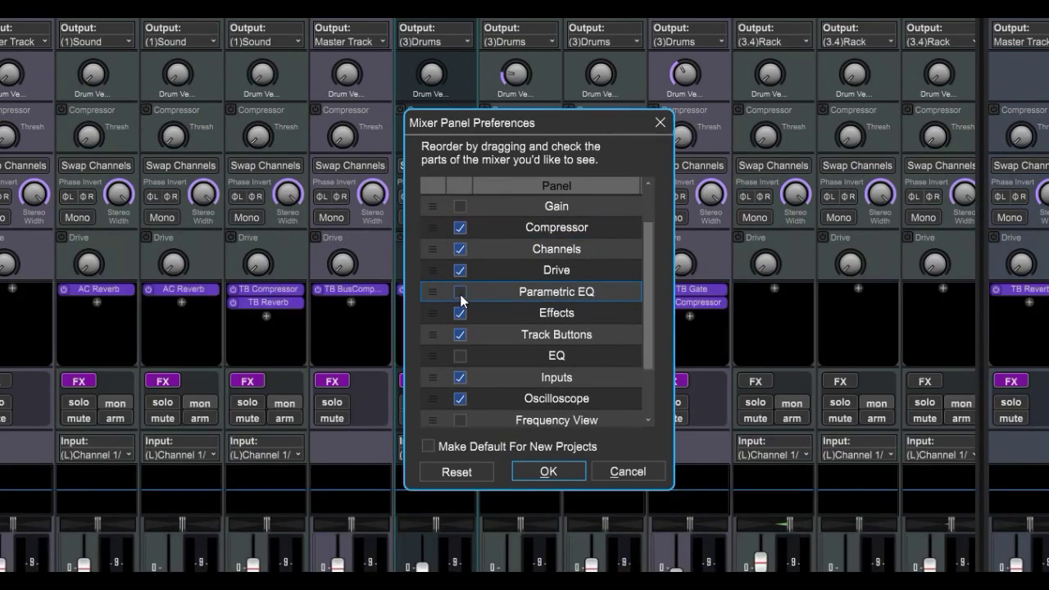
left_click(459, 358)
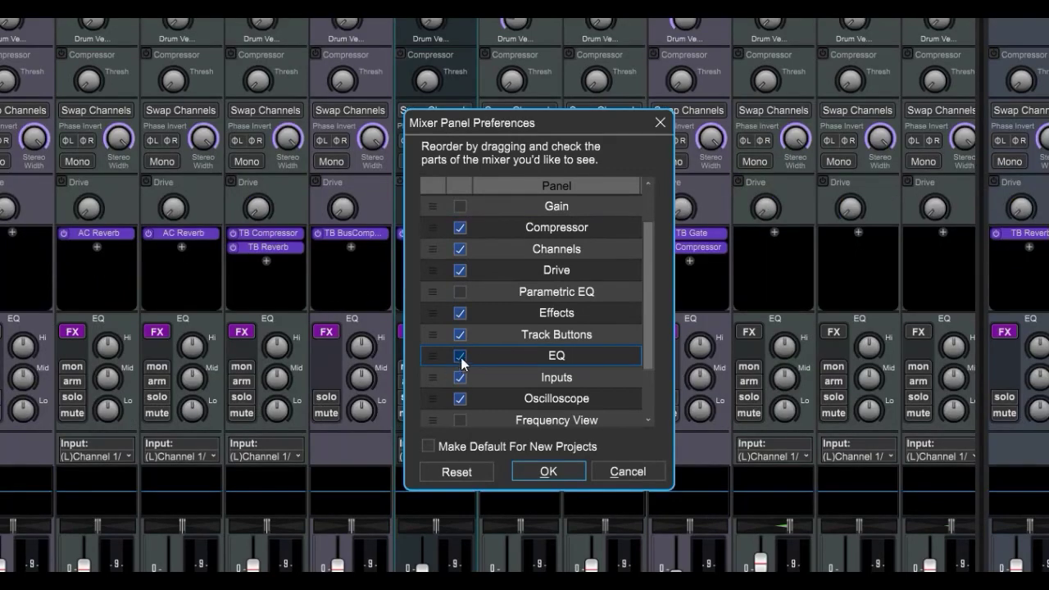
left_click(459, 357)
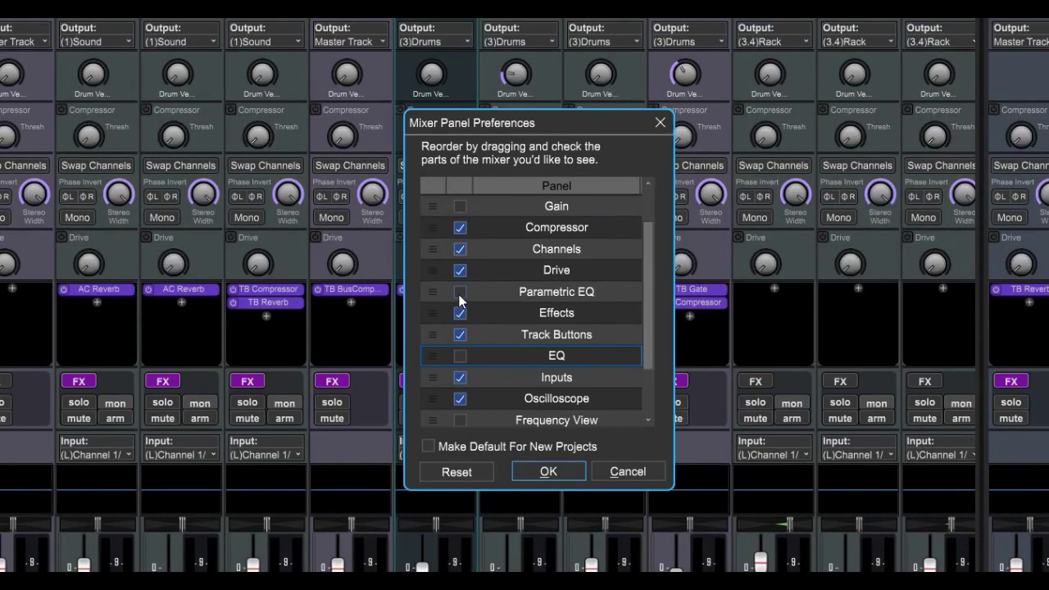
left_click(460, 293)
scroll(525, 340, "down", 1)
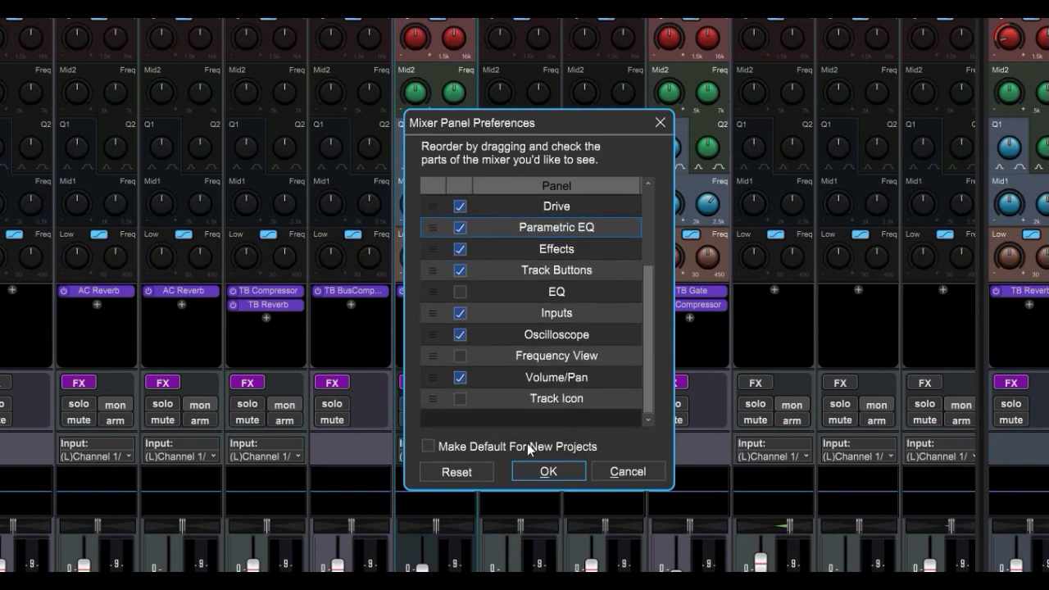
left_click(431, 448)
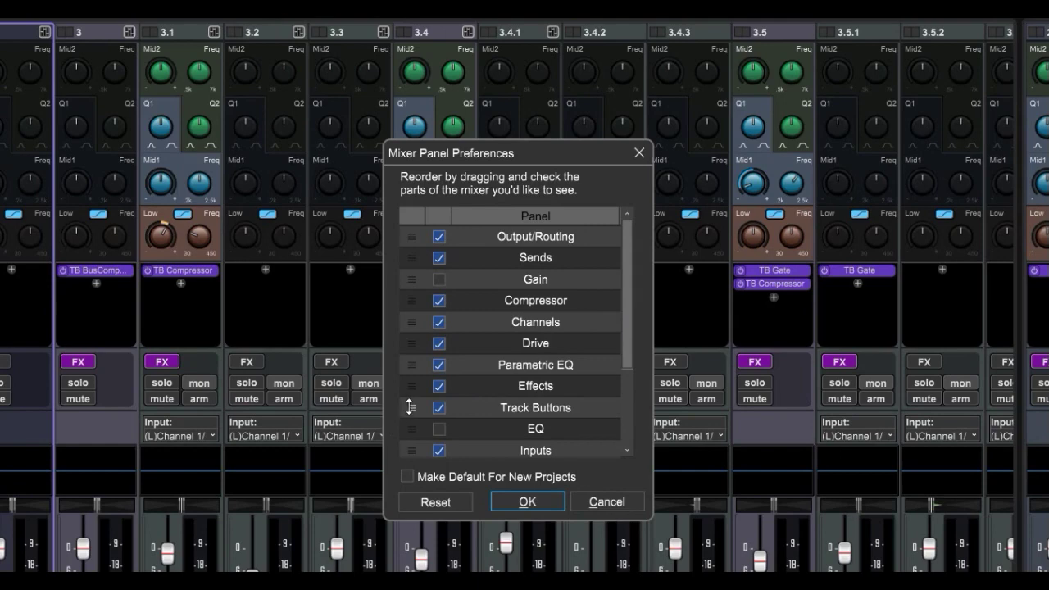
Reorder the mixer panels with Inputs first, Channels after Output/Routing and Track Buttons above Drive, and apply the new order
left_click_drag(410, 408, 412, 260)
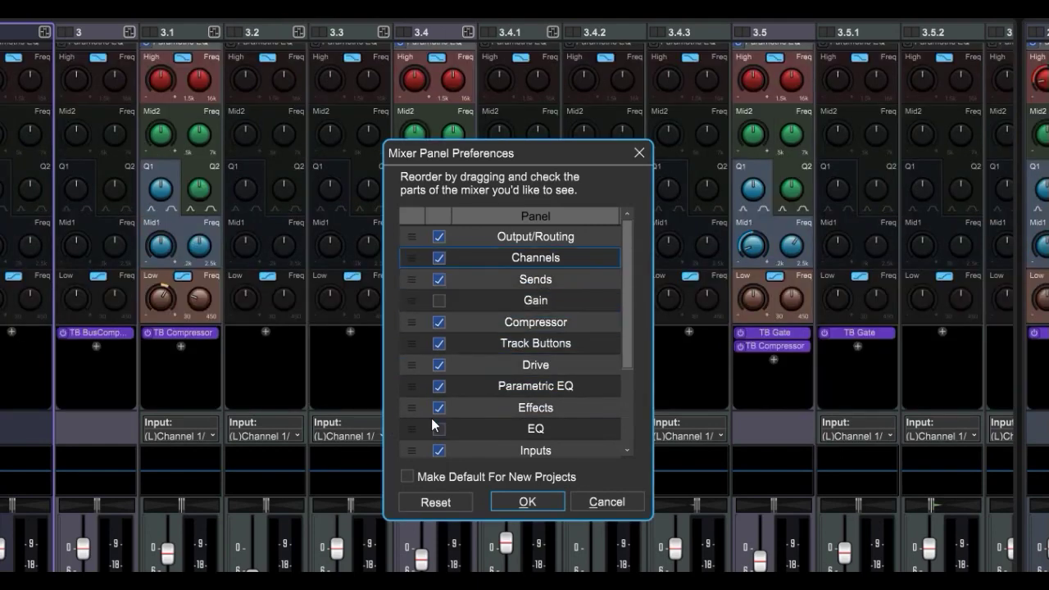
left_click_drag(412, 450, 420, 231)
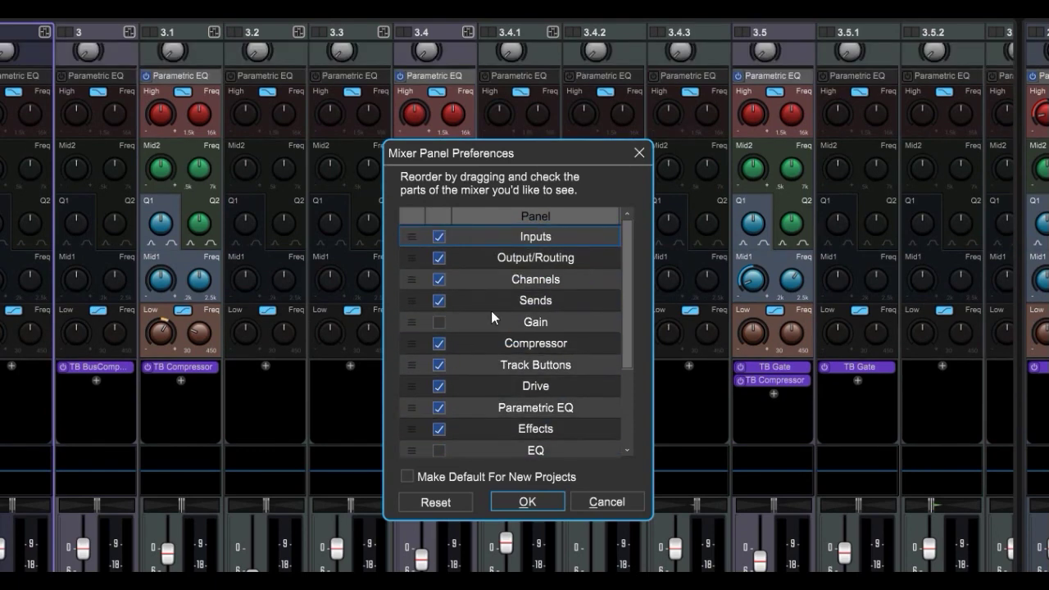
left_click(527, 502)
scroll(561, 403, "up", 6)
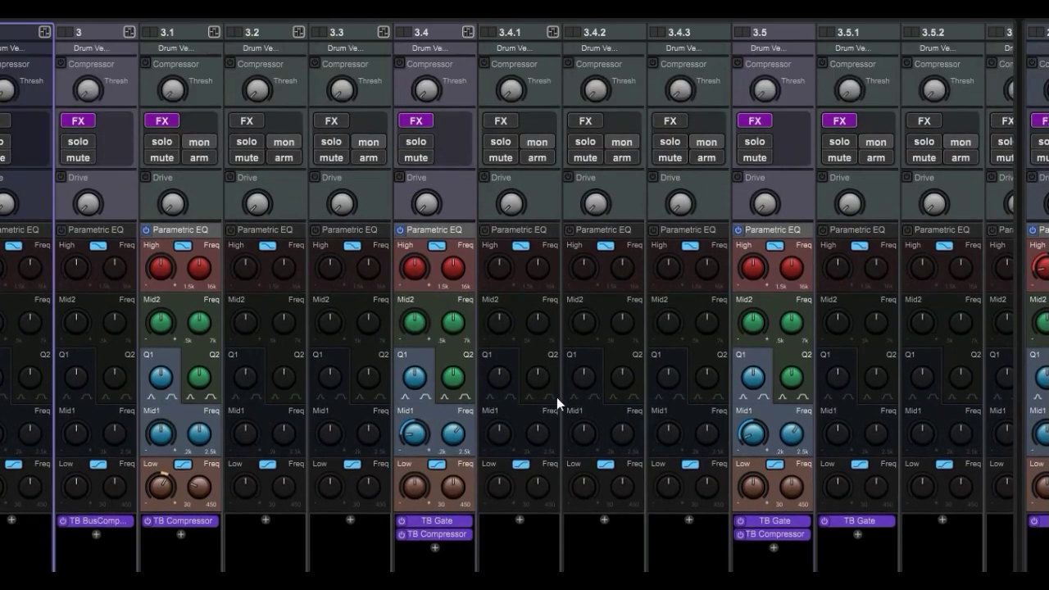
scroll(558, 397, "up", 3)
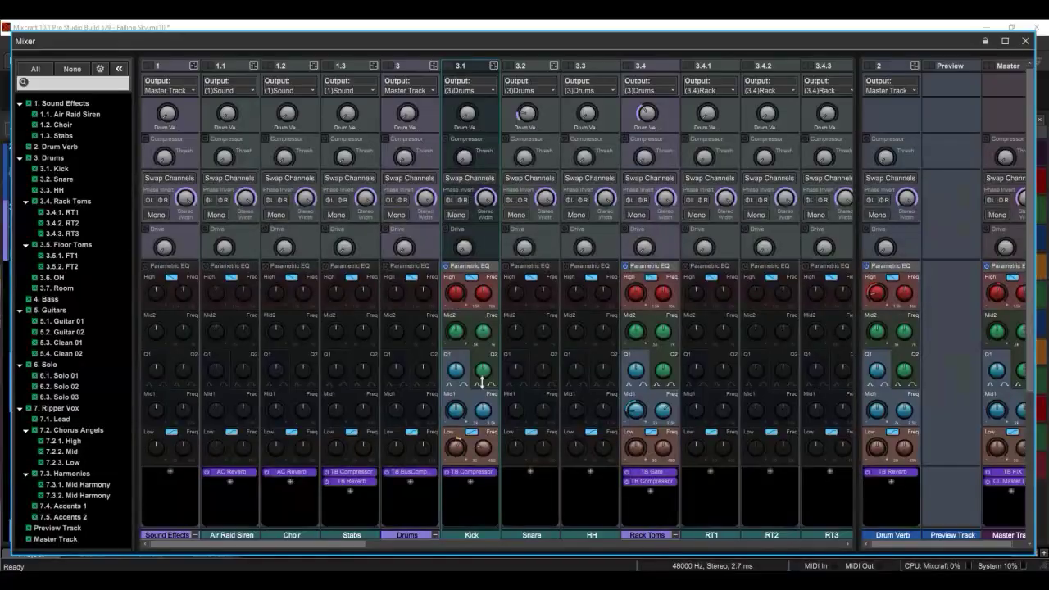
Route the Kick track's output to the Master Track and look over the mixer's track list
left_click(472, 87)
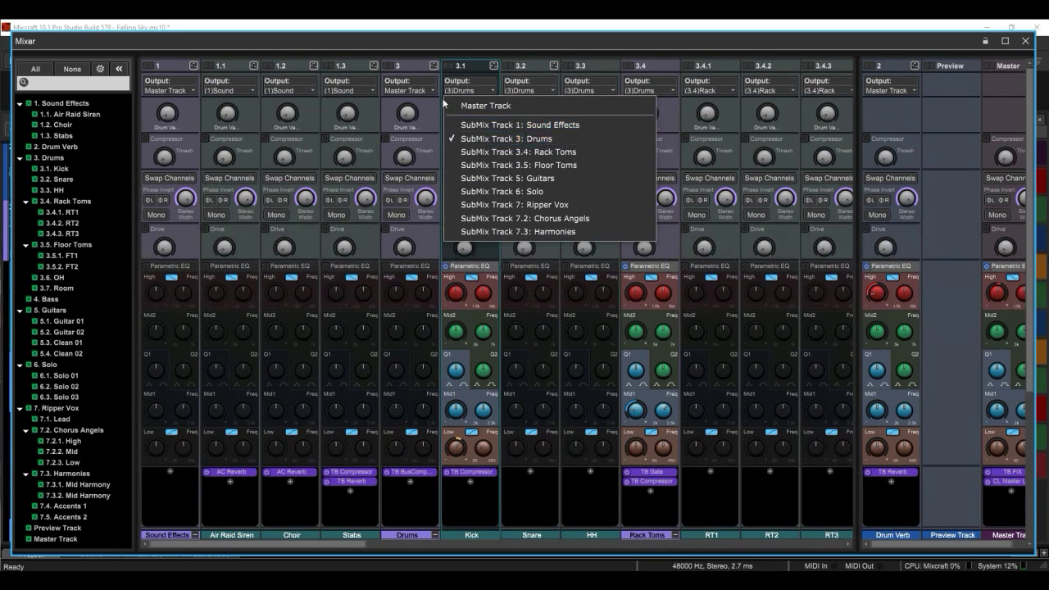
left_click(502, 107)
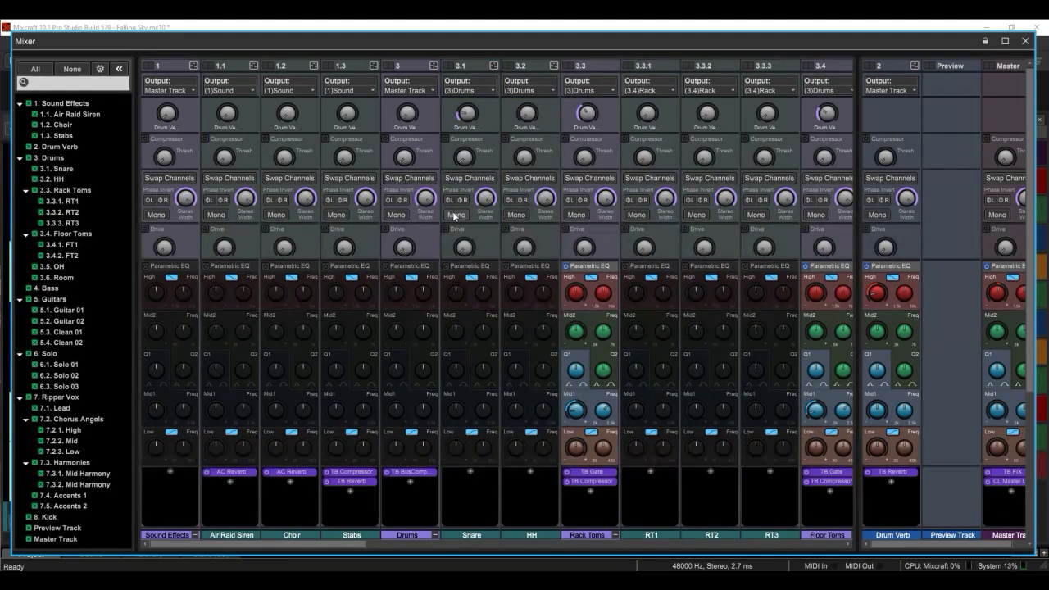
left_click(96, 202)
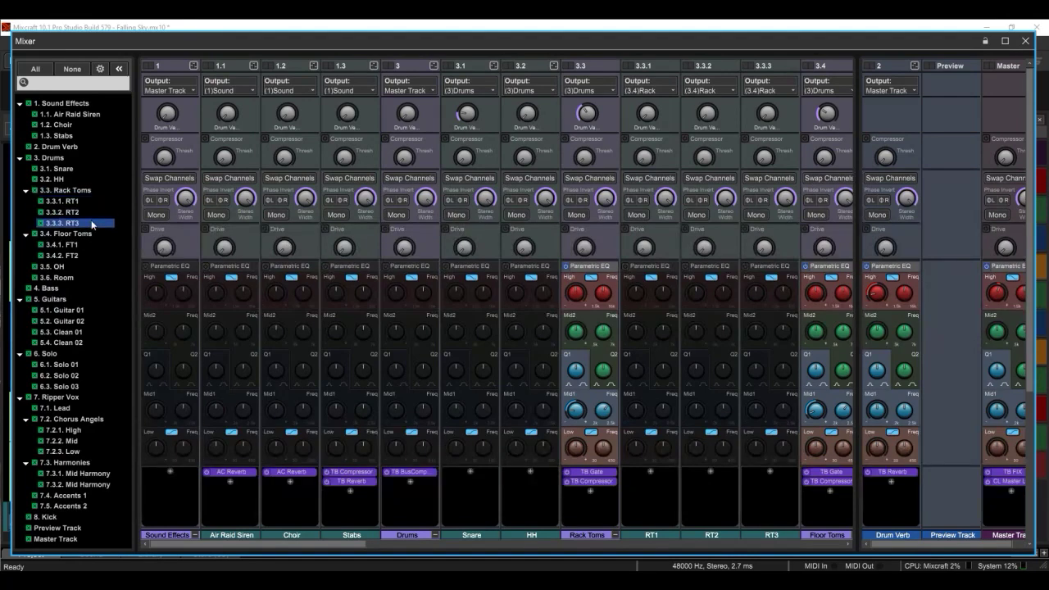
scroll(496, 276, "down", 2)
scroll(496, 275, "up", 2)
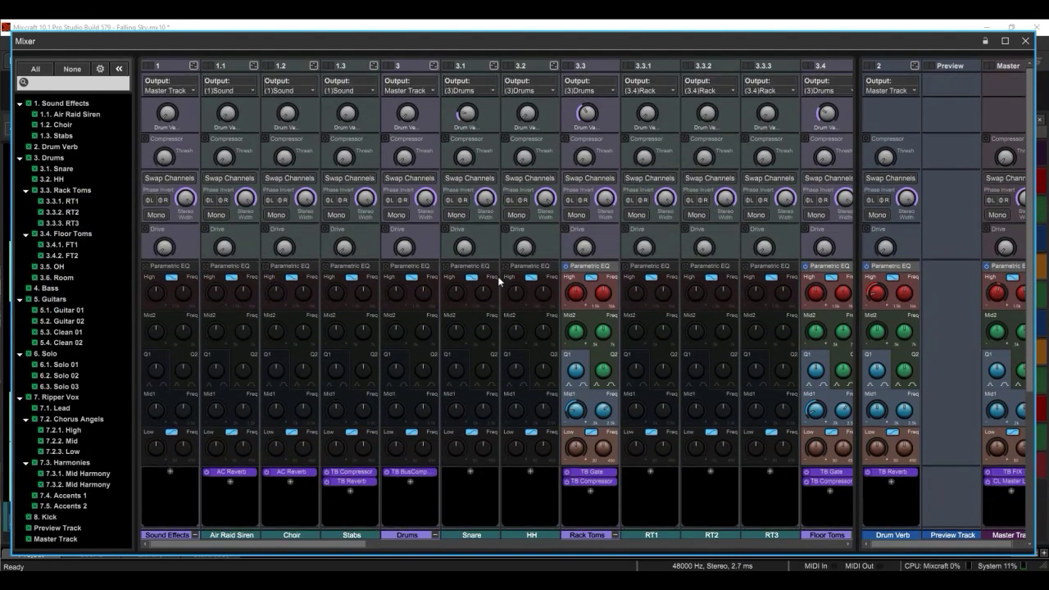
Hide all mixer channels, search the track list for "kick" and show only the Kick channel
left_click(97, 104)
left_click(73, 70)
left_click(80, 83)
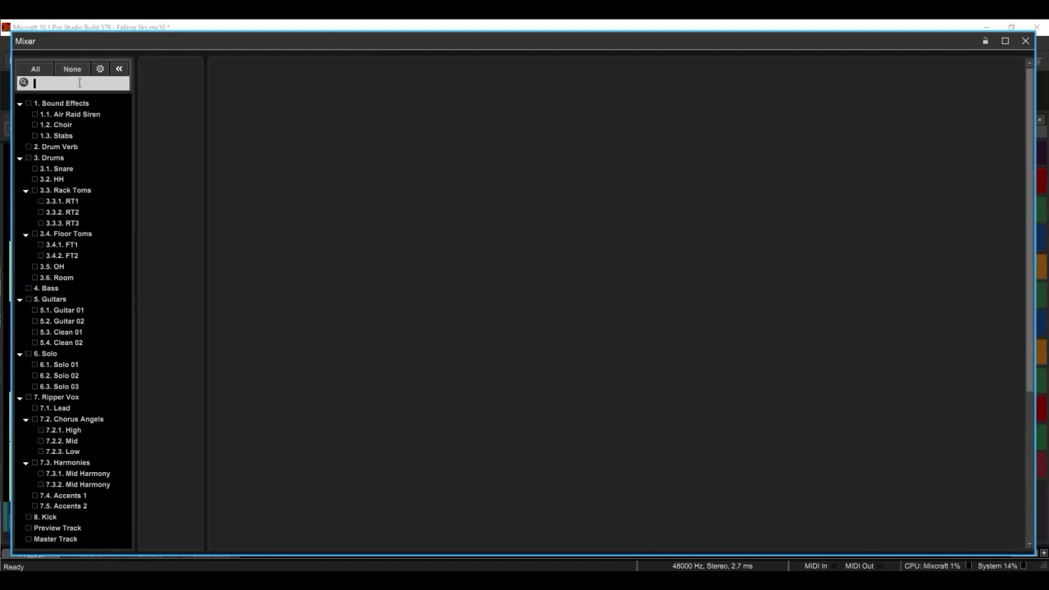
type("kick")
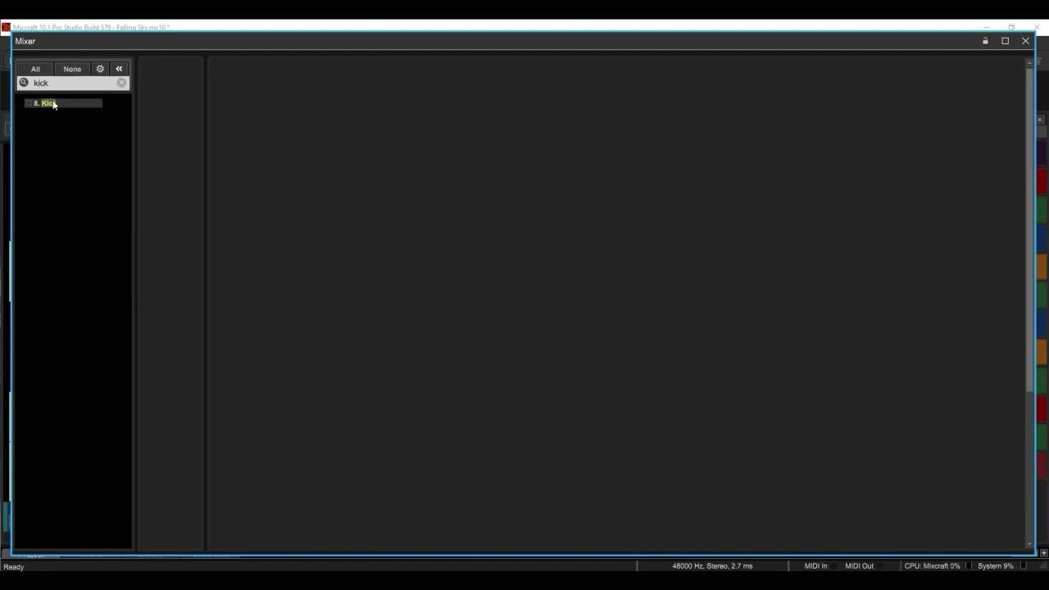
left_click(47, 104)
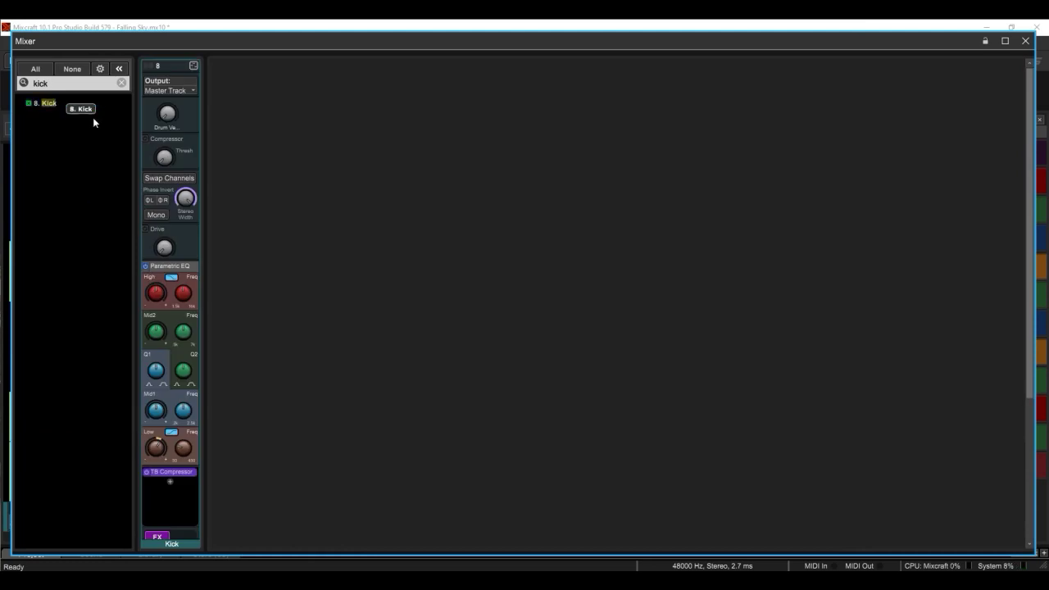
Route the Kick track's output to SubMix Track 3: Drums
left_click(189, 92)
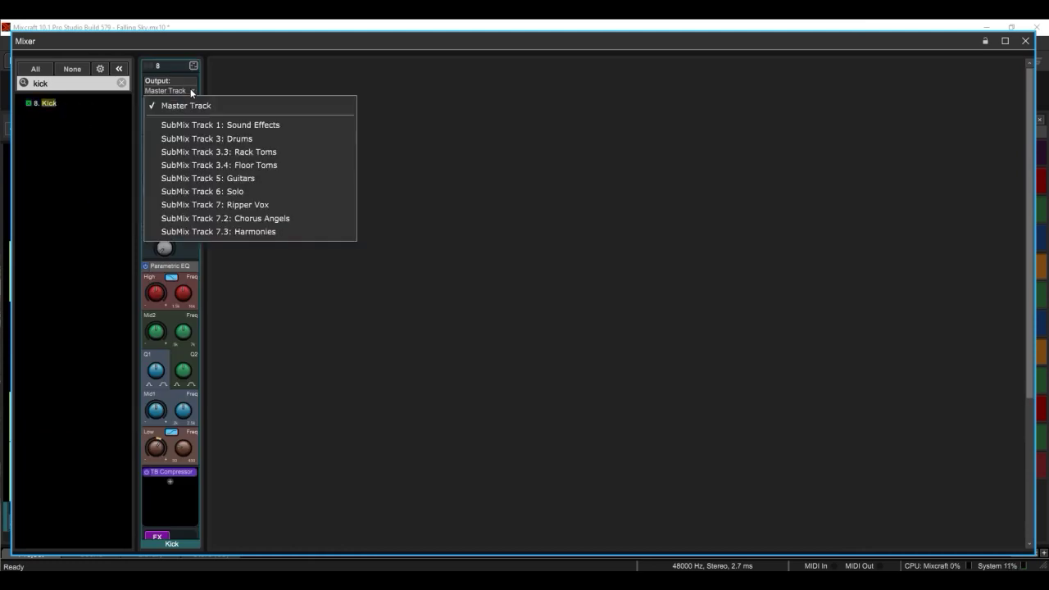
left_click(242, 136)
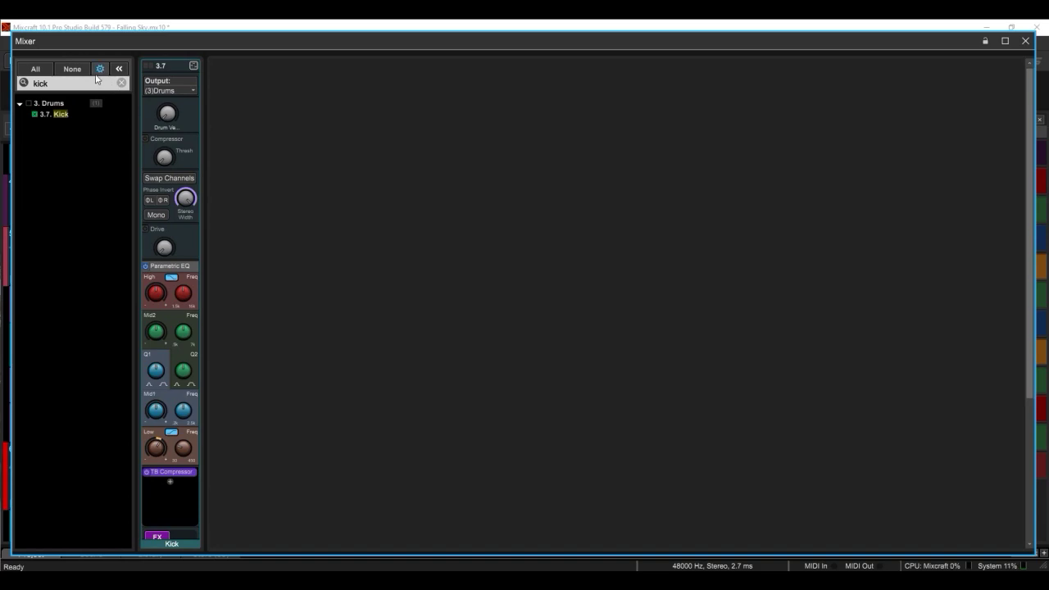
Show all mixer channels again and clear the track search
left_click(36, 68)
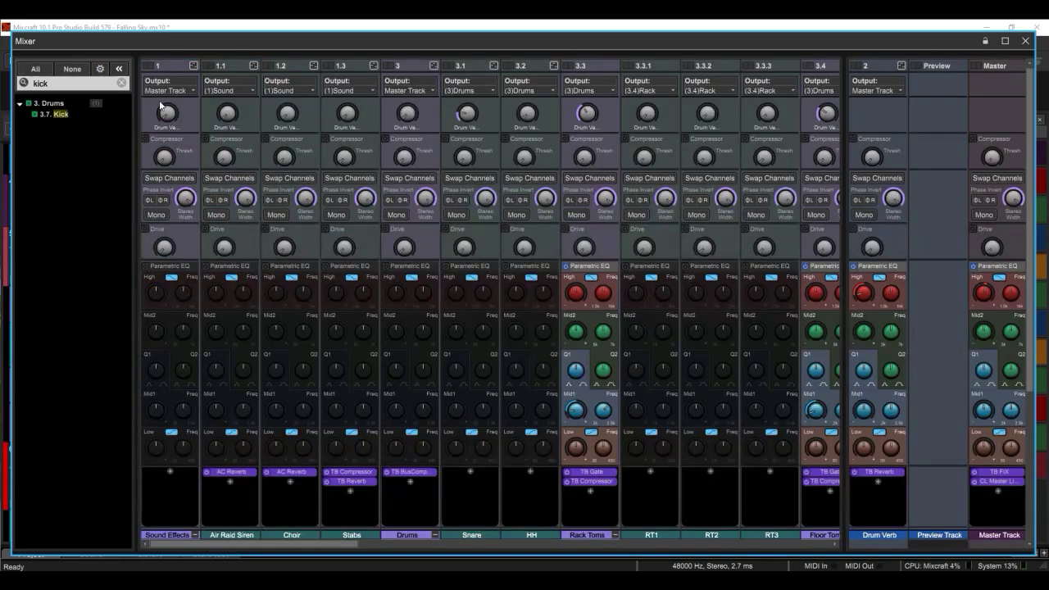
left_click_drag(303, 550, 541, 551)
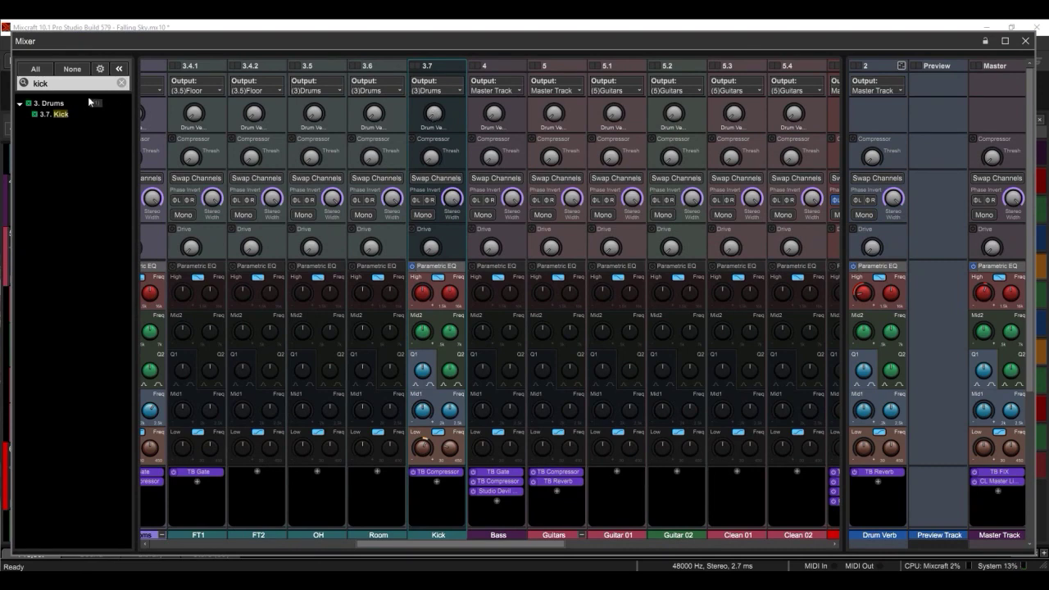
left_click(122, 83)
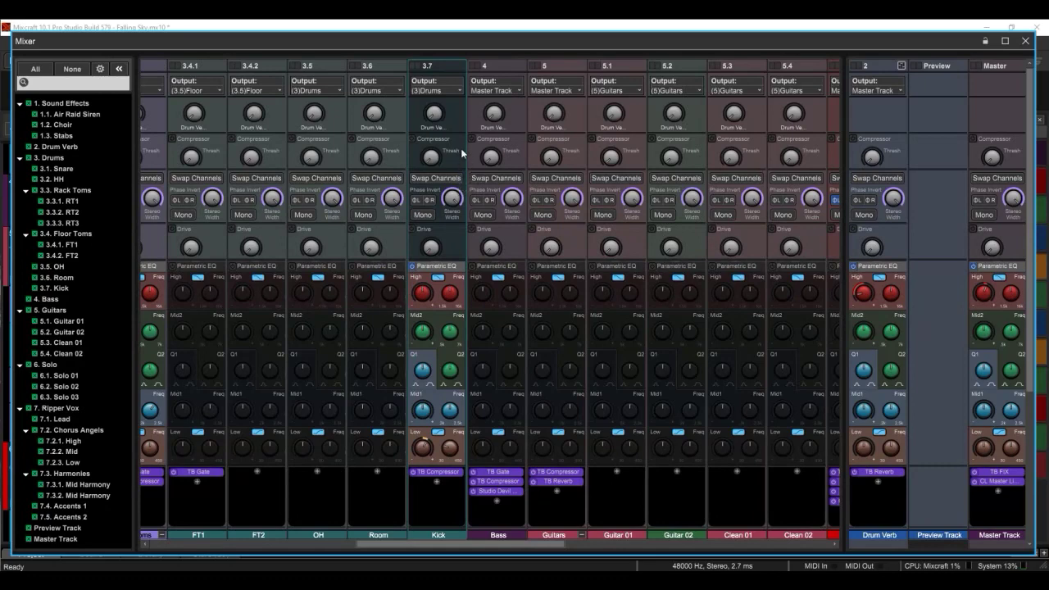
Raise the Snare channel's send to Drum Verb and adjust its compressor threshold
left_click(435, 118)
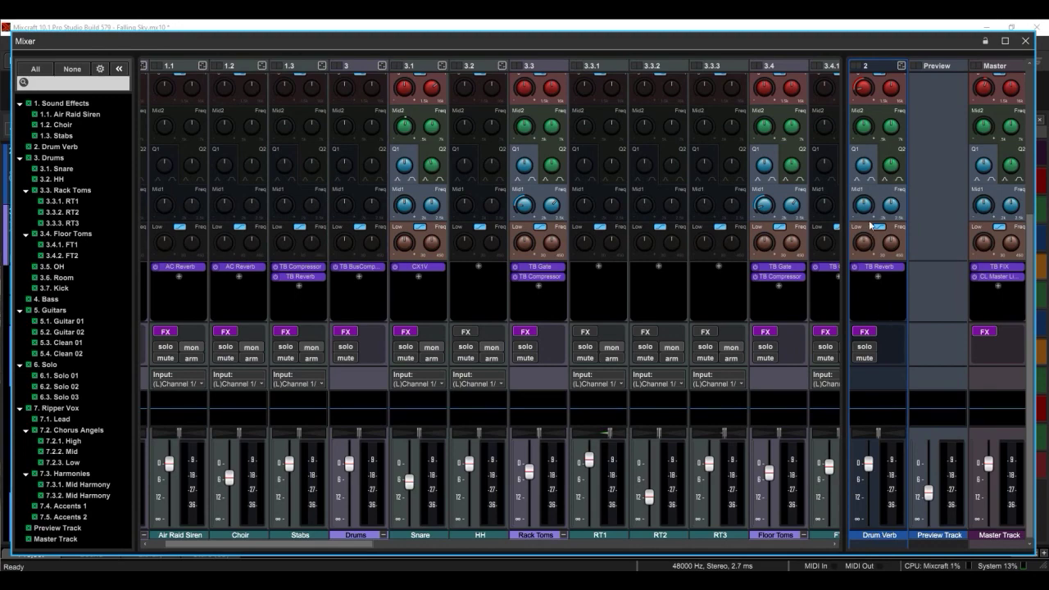
scroll(874, 239, "up", 3)
scroll(876, 243, "up", 2)
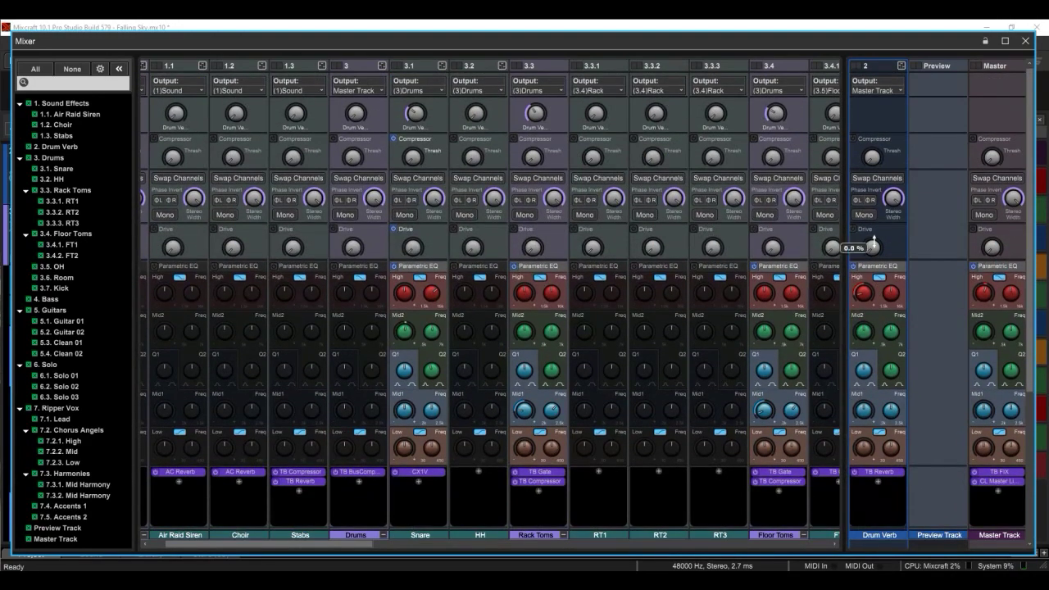
scroll(876, 243, "down", 4)
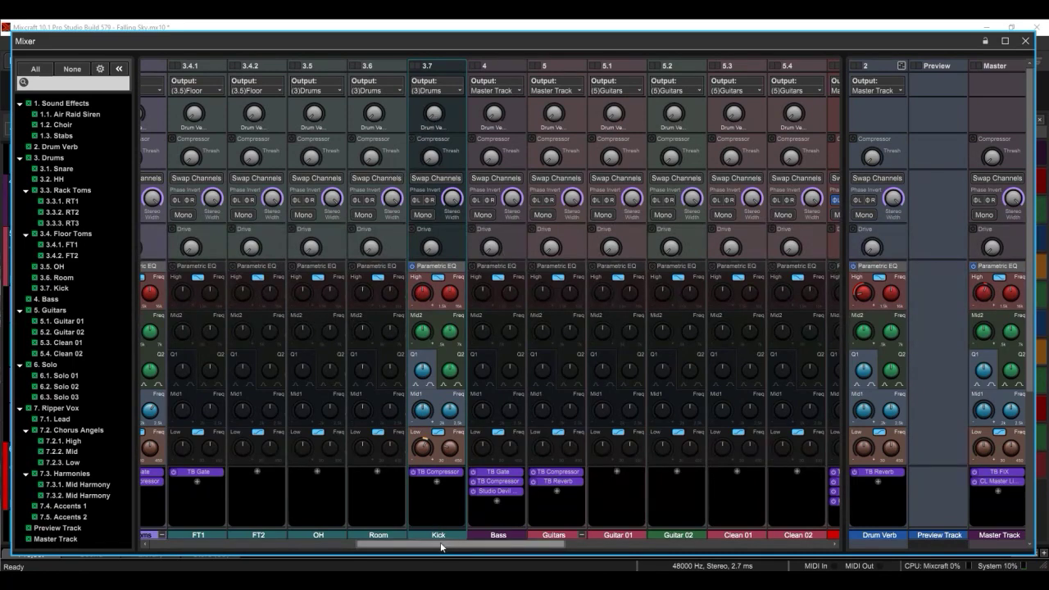
left_click_drag(440, 542, 261, 542)
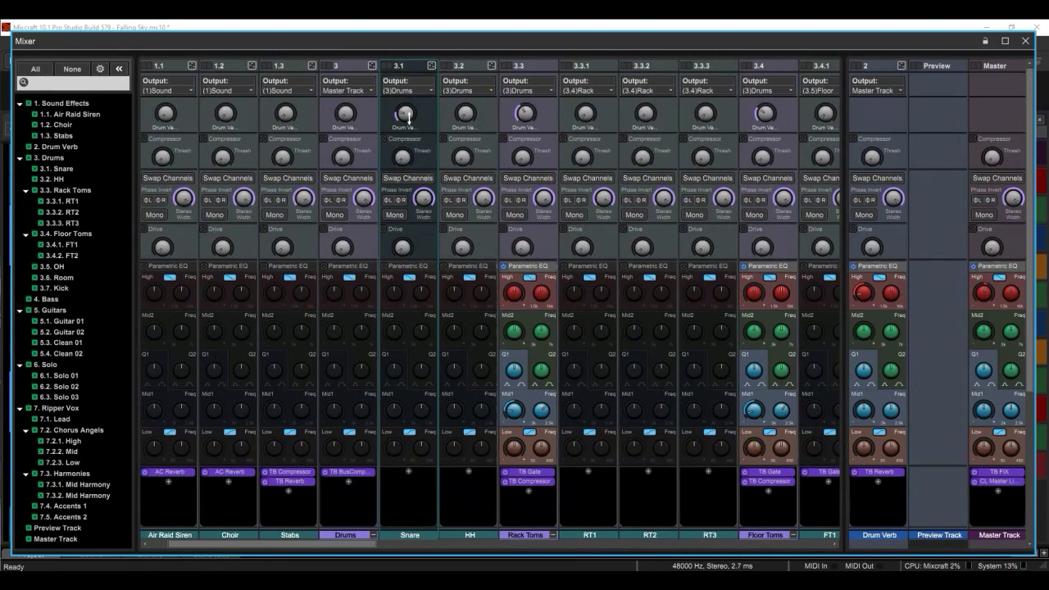
mouse_move(406, 118)
left_mouse_down()
mouse_move(415, 97)
mouse_move(411, 140)
mouse_move(407, 100)
mouse_move(422, 112)
left_mouse_up()
mouse_move(405, 157)
left_mouse_down()
mouse_move(417, 132)
mouse_move(417, 172)
left_mouse_up()
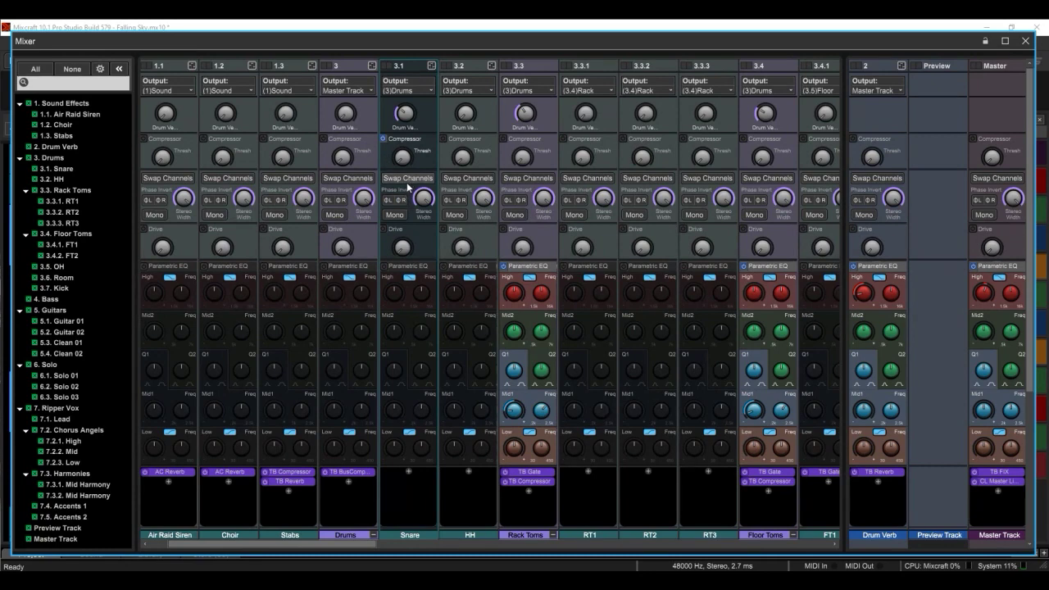
Toggle Swap Channels on the Snare channel and return it to its original state
left_click(406, 181)
left_click(405, 182)
left_click(405, 182)
left_click(407, 182)
Toggle the right-side phase invert and Mono on the Snare channel on and back off
left_click(400, 198)
left_click(400, 198)
left_click(400, 196)
left_click(401, 200)
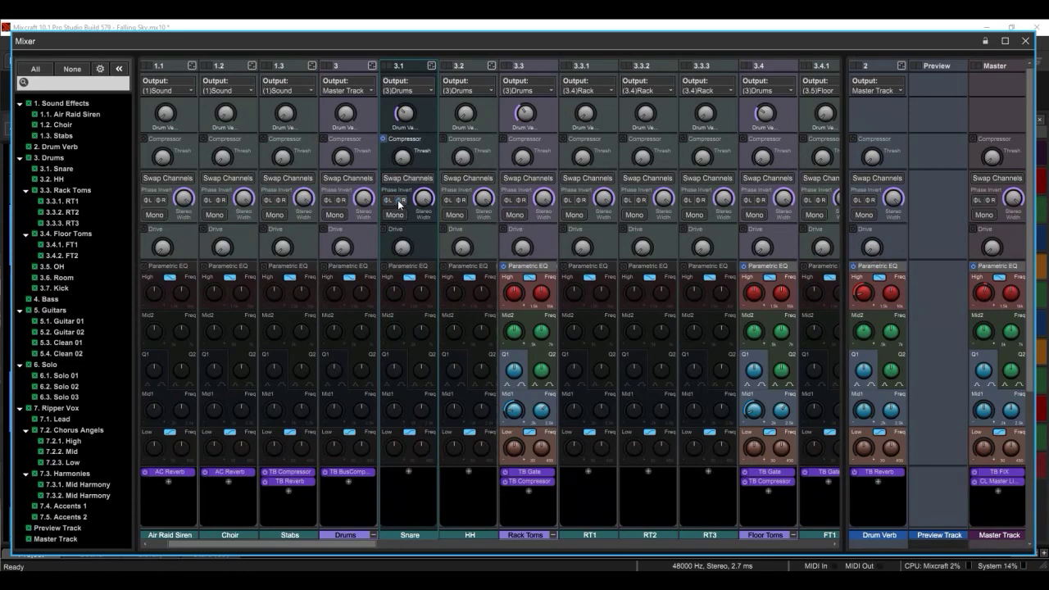
left_click(401, 200)
left_click(396, 215)
left_click(397, 216)
Adjust the stereo width and the drive amount on the Snare channel
mouse_move(422, 198)
left_mouse_down()
mouse_move(419, 243)
mouse_move(426, 197)
left_mouse_up()
mouse_move(404, 247)
left_mouse_down()
mouse_move(414, 201)
mouse_move(404, 250)
left_mouse_up()
Enable the Snare's Parametric EQ, toggle the High band's filter shape and back, and adjust that band's gain and frequency
scroll(424, 230, "down", 2)
left_click(427, 173)
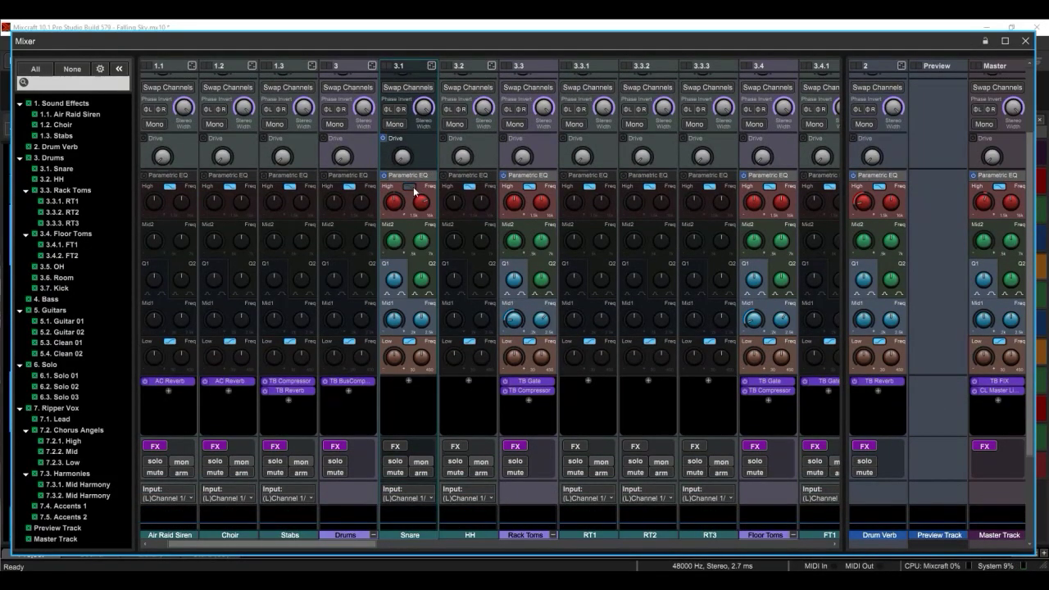
left_click(408, 189)
left_click(409, 186)
left_click_drag(421, 199, 422, 200)
left_click_drag(397, 202, 397, 203)
Adjust the Mid2 and Q2 settings of the Snare's EQ and toggle the Low band's filter shape and back
left_click_drag(421, 241, 397, 237)
mouse_move(424, 280)
left_mouse_down()
mouse_move(429, 263)
mouse_move(424, 290)
left_mouse_up()
left_click(410, 341)
left_click(409, 341)
mouse_move(423, 356)
Insert the ANWIDA Soft CX1V effect on the Snare channel and close its plug-in window
scroll(422, 356, "down", 5)
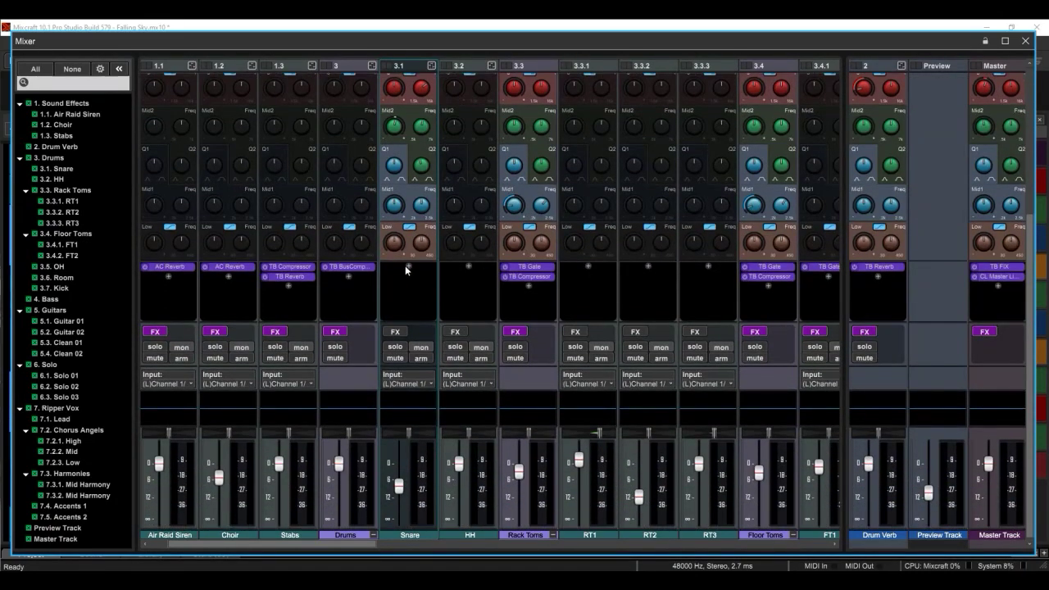
left_click(408, 267)
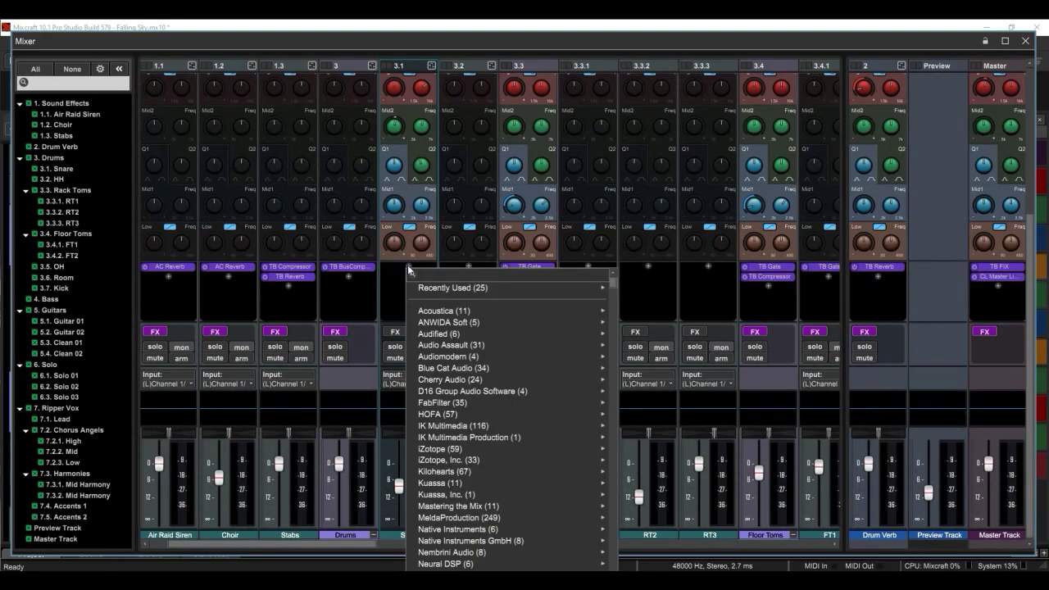
mouse_move(426, 324)
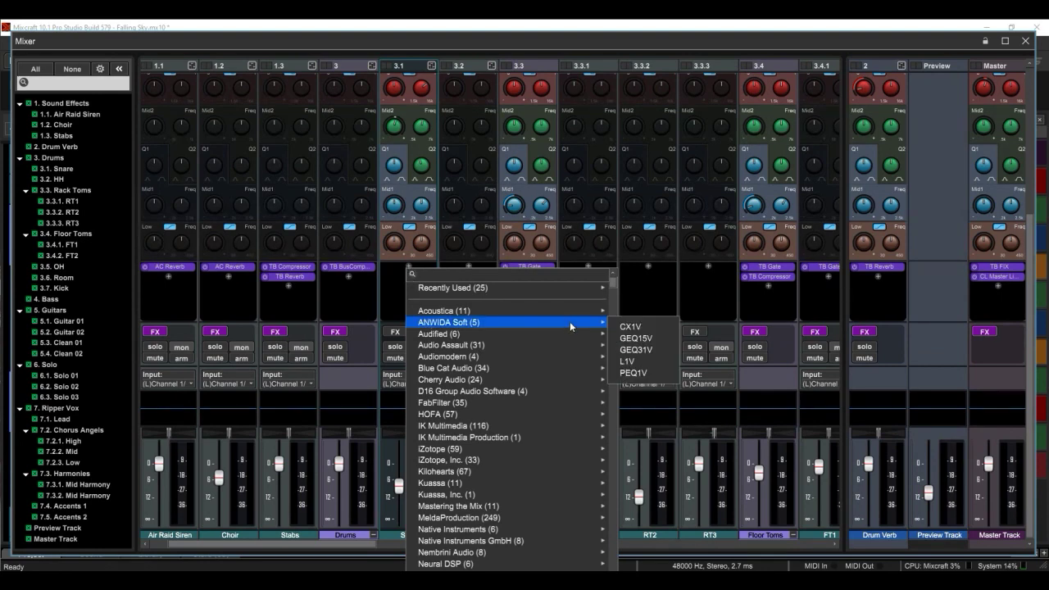
left_click(638, 327)
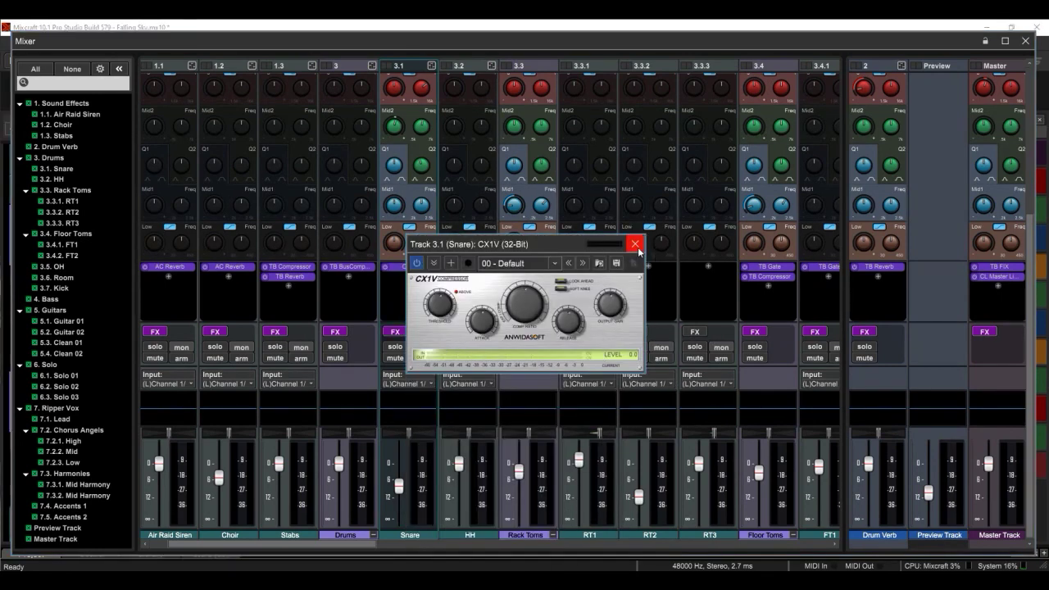
left_click(636, 244)
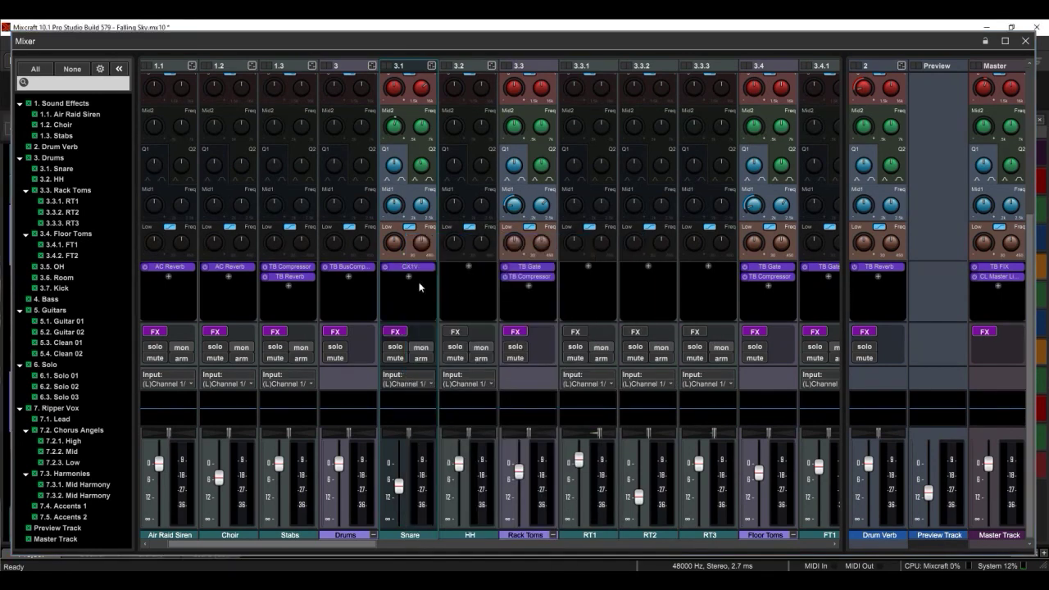
Review the Snare track's effect list and its available audio input channels, leaving both unchanged
left_click(397, 332)
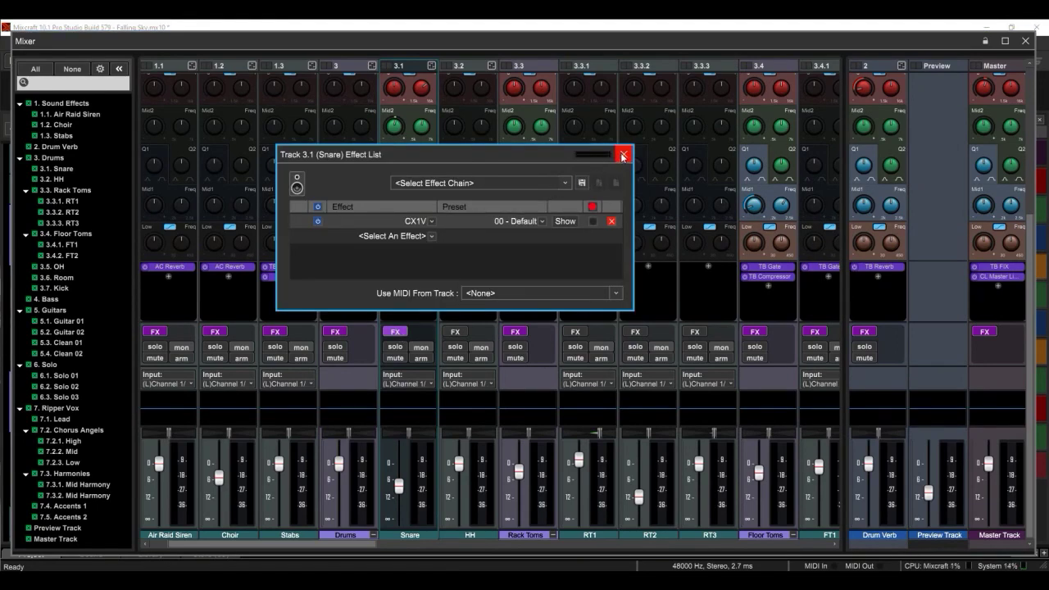
left_click(623, 154)
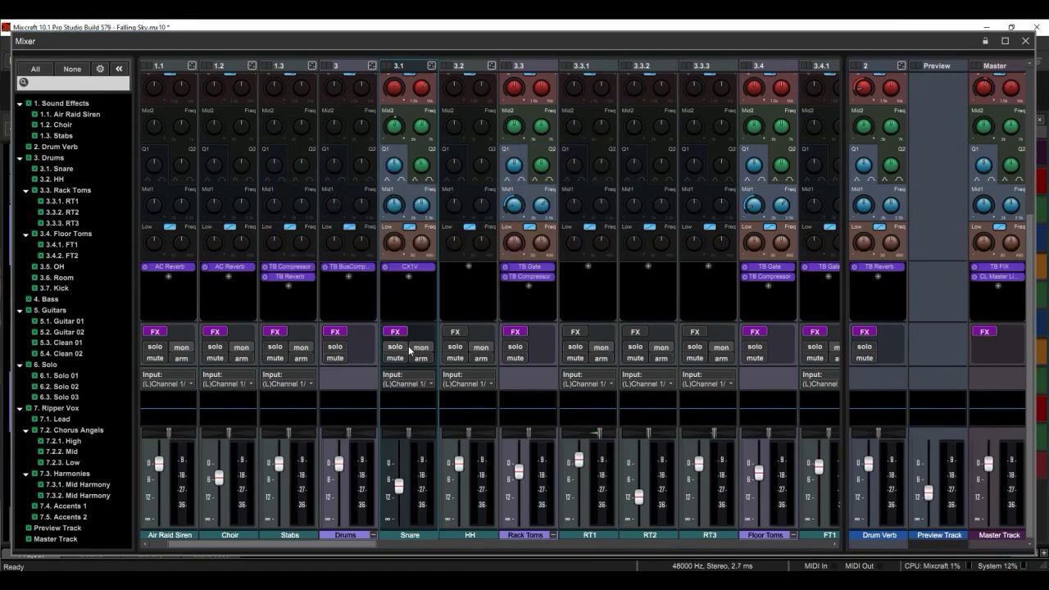
left_click(429, 385)
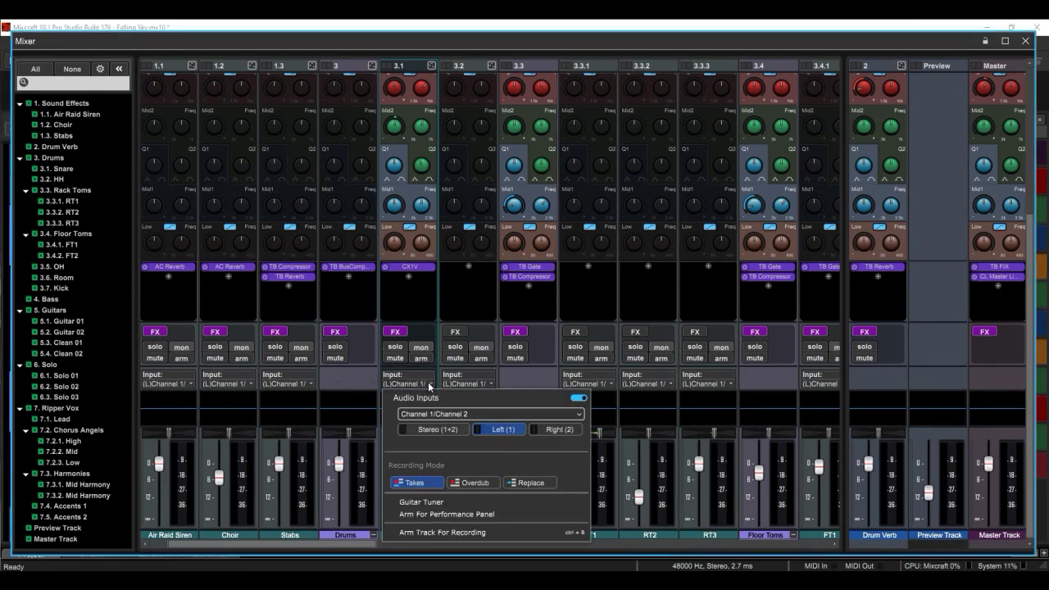
left_click(469, 416)
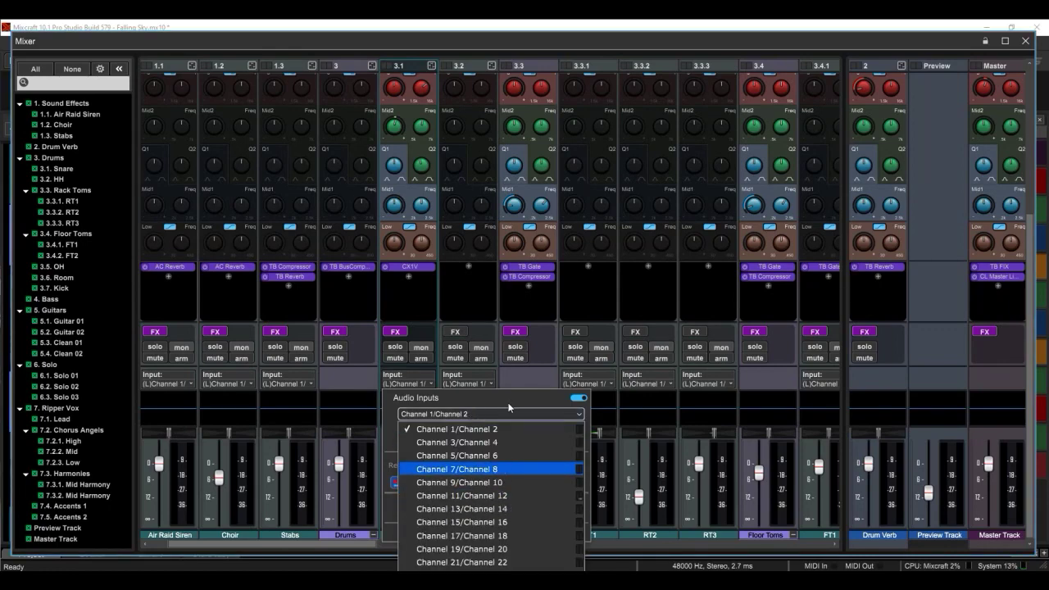
left_click(507, 403)
Arm the Snare track for recording and disarm it again
left_click(422, 360)
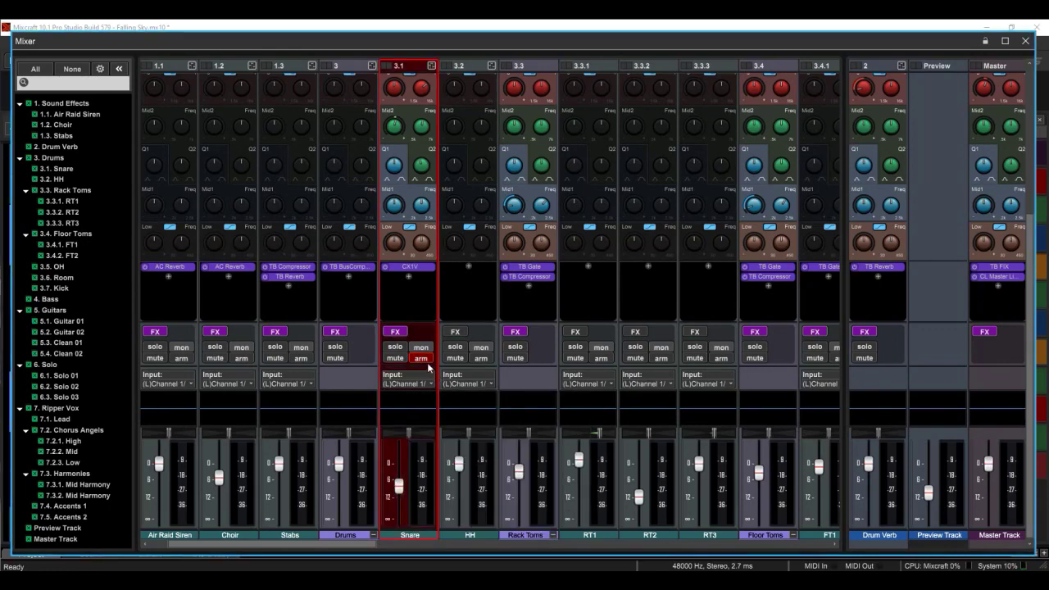
left_click(422, 359)
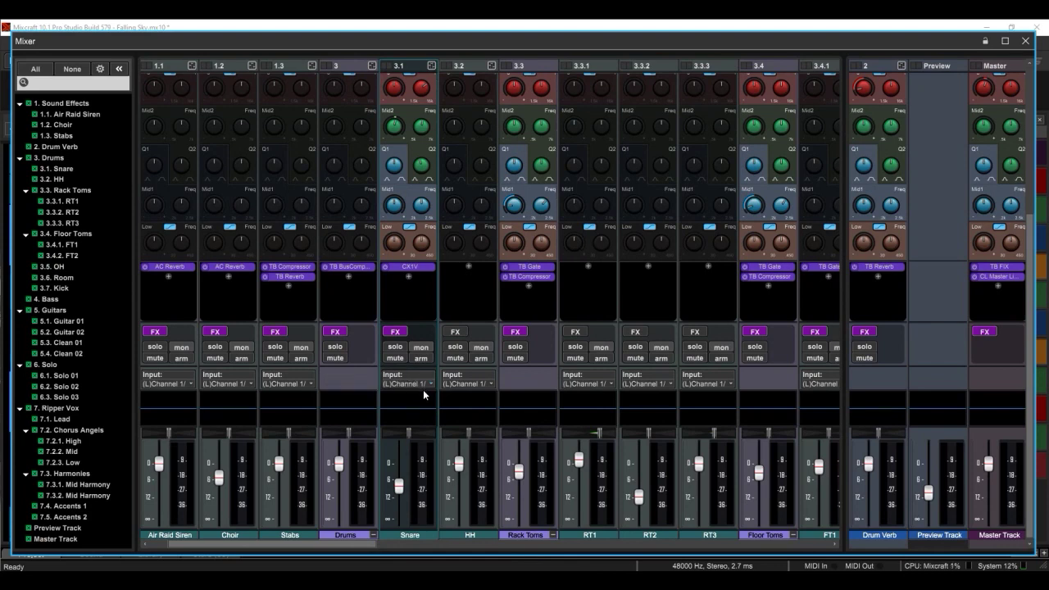
Adjust the Snare channel's volume fader and its pan control
mouse_move(399, 487)
mouse_move(407, 428)
mouse_move(409, 430)
left_mouse_down()
mouse_move(393, 432)
mouse_move(420, 434)
mouse_move(409, 436)
left_mouse_up()
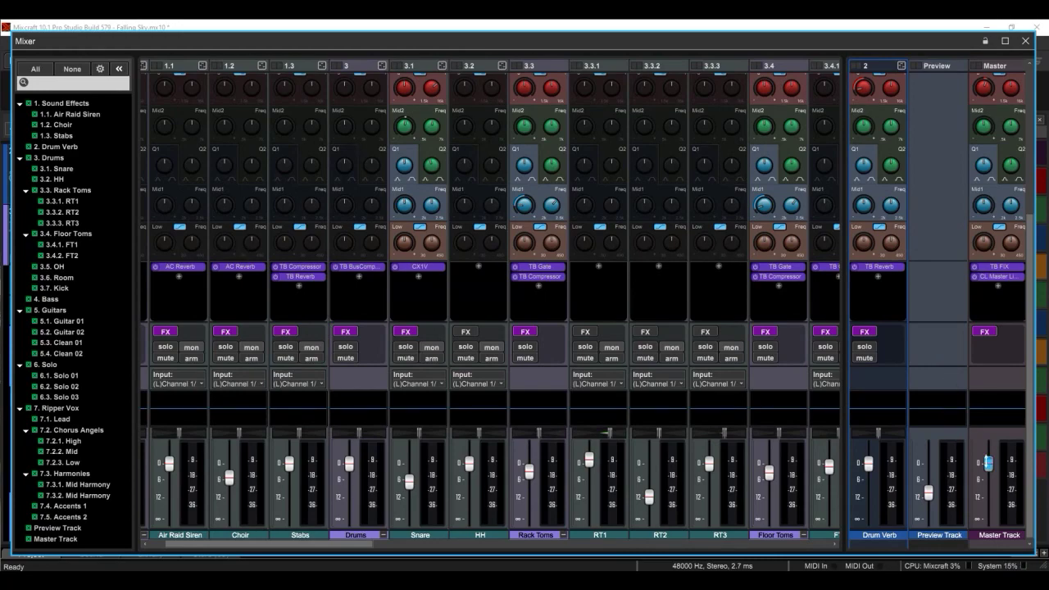
scroll(989, 352, "up", 5)
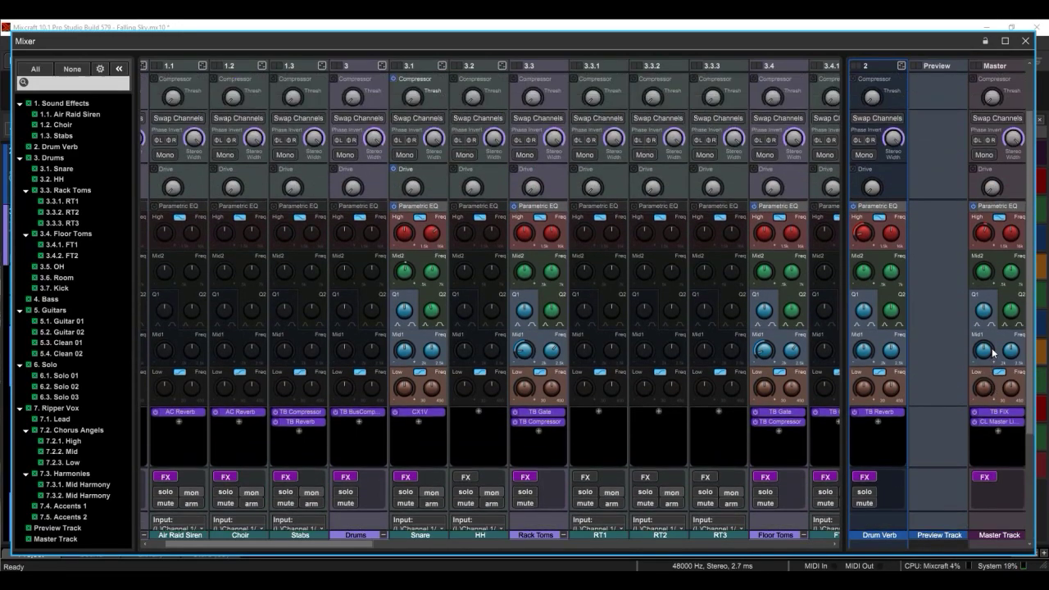